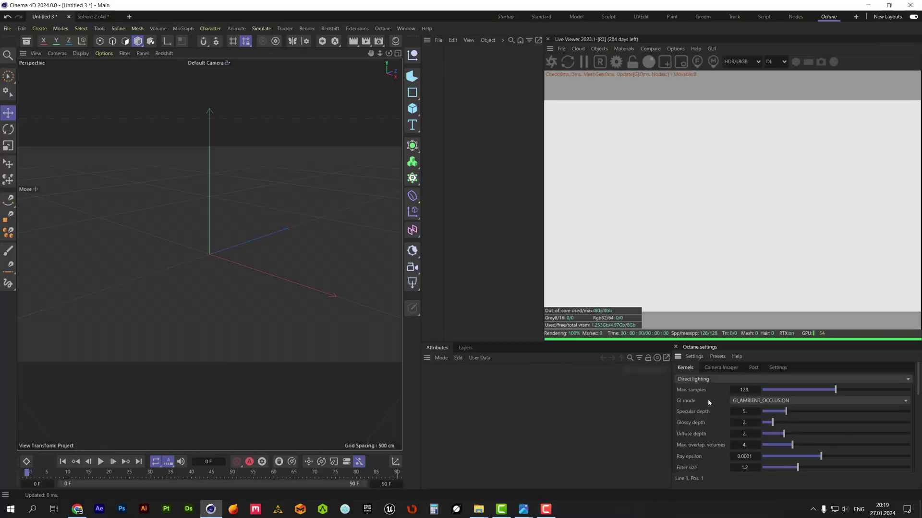
Set the Octane kernel to Path tracing and add a Sphere with 100 segments, Octahedron type.
{"action": "left_click", "coordinate": [734, 380]}
{"action": "left_click", "coordinate": [730, 412]}
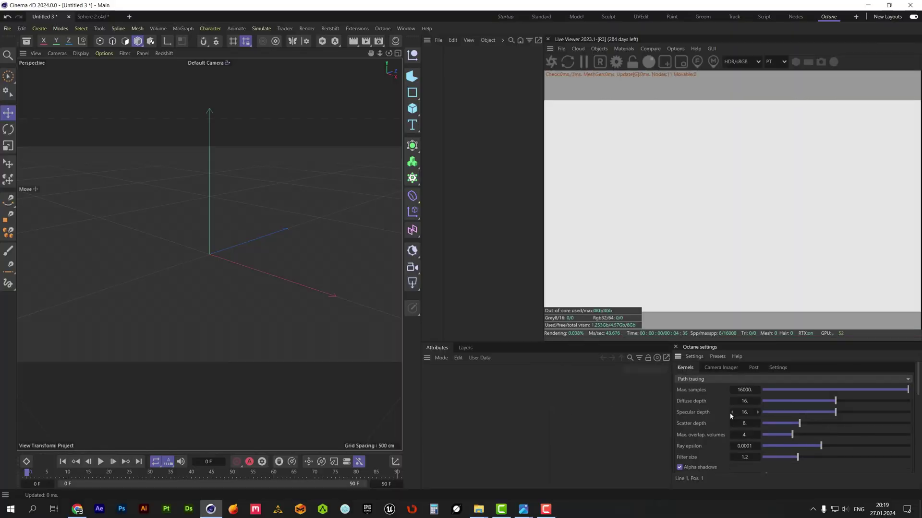
{"action": "left_click", "coordinate": [413, 110]}
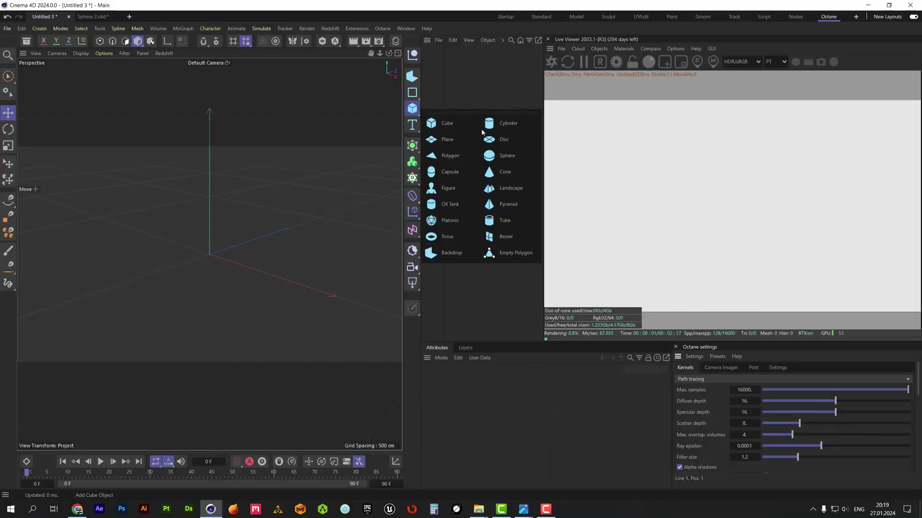
{"action": "left_click", "coordinate": [507, 155]}
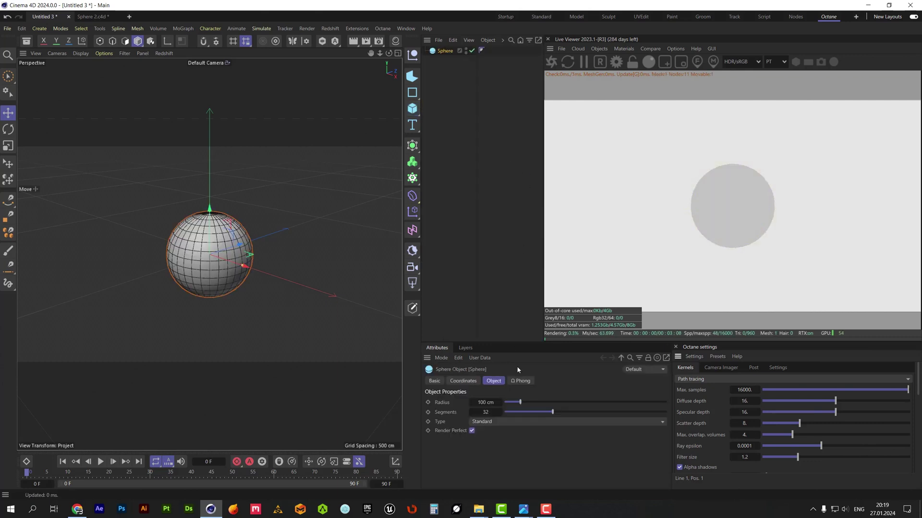
{"action": "left_click_drag", "start_coordinate": [563, 413], "coordinate": [675, 422]}
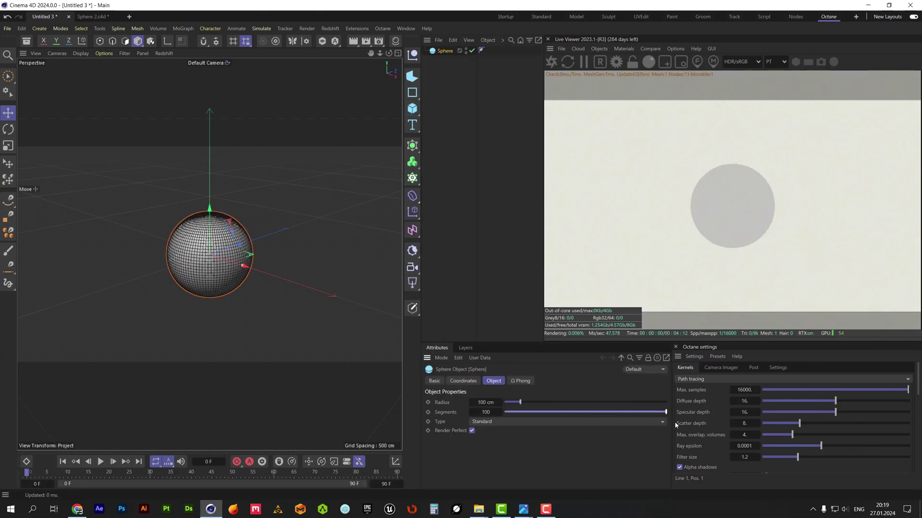
{"action": "left_click", "coordinate": [650, 422]}
{"action": "left_click", "coordinate": [595, 473]}
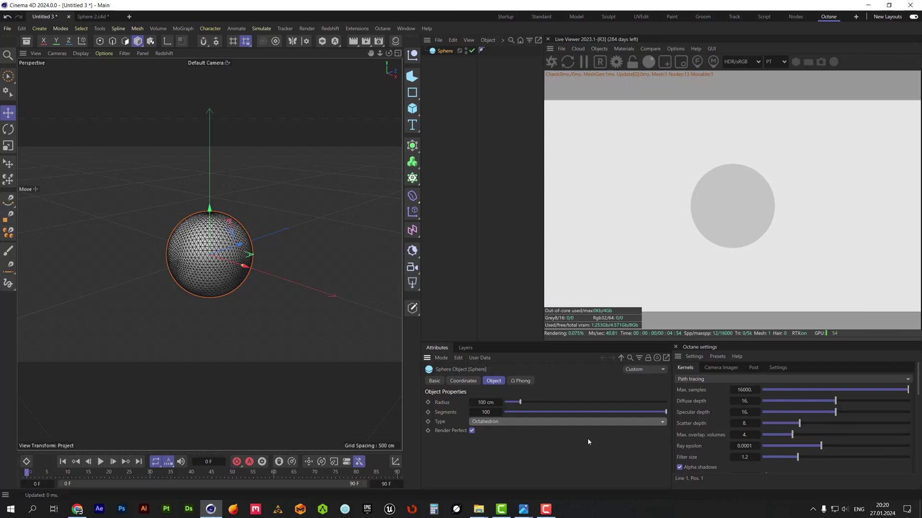
{"action": "scroll", "coordinate": [258, 241], "scroll_direction": "up", "scroll_amount": 3}
{"action": "scroll", "coordinate": [259, 242], "scroll_direction": "up", "scroll_amount": 2}
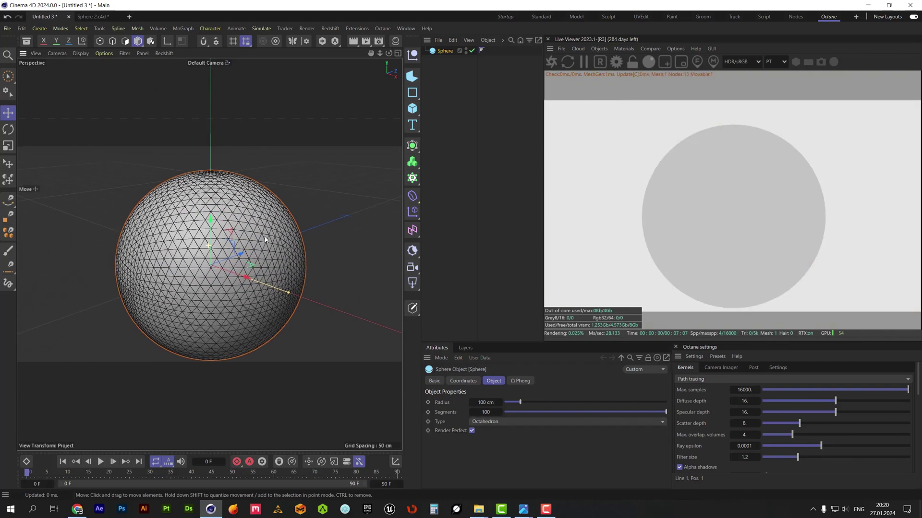
Add an Octane camera to the scene and view through it.
{"action": "left_click", "coordinate": [606, 49]}
{"action": "left_click", "coordinate": [613, 61]}
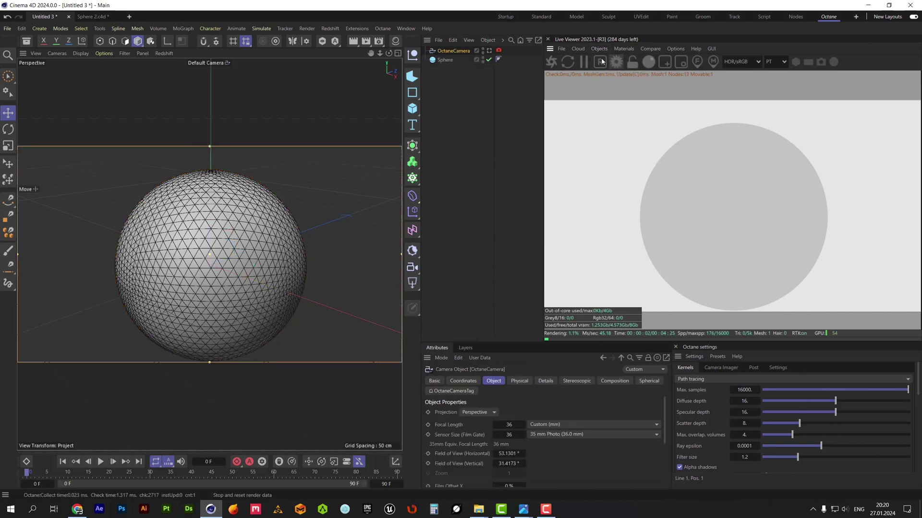
{"action": "left_click", "coordinate": [489, 50]}
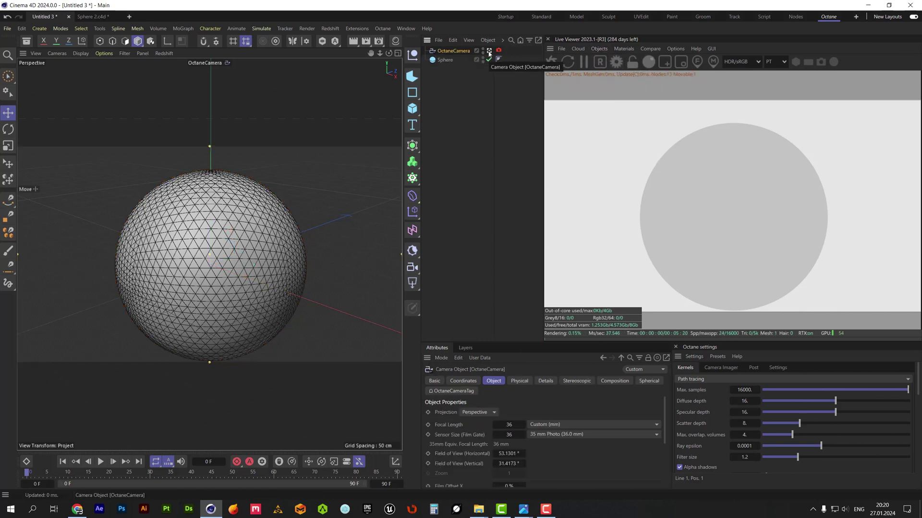
Apply a new Octane Glossy material to the Sphere with black diffuse and 0.07619 roughness.
{"action": "left_click", "coordinate": [624, 49]}
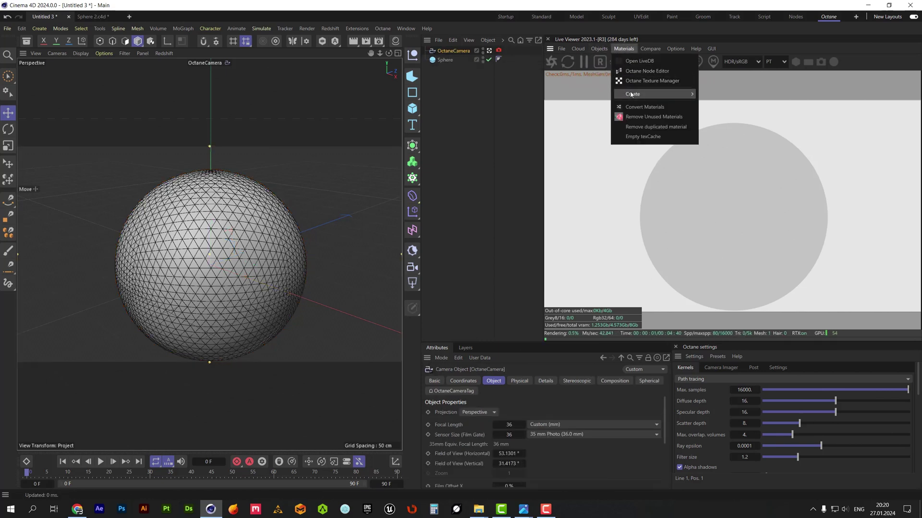
{"action": "mouse_move", "coordinate": [667, 94]}
{"action": "left_click", "coordinate": [728, 104]}
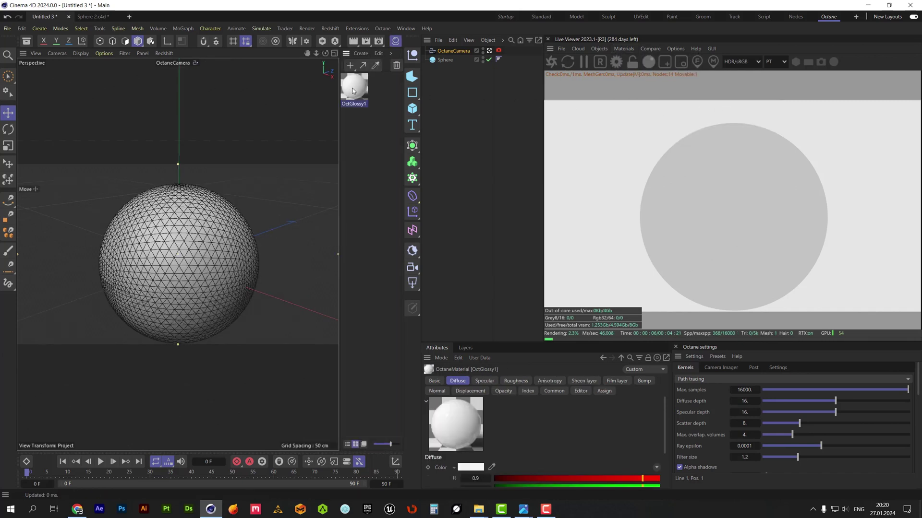
{"action": "left_click_drag", "start_coordinate": [445, 63], "coordinate": [445, 61]}
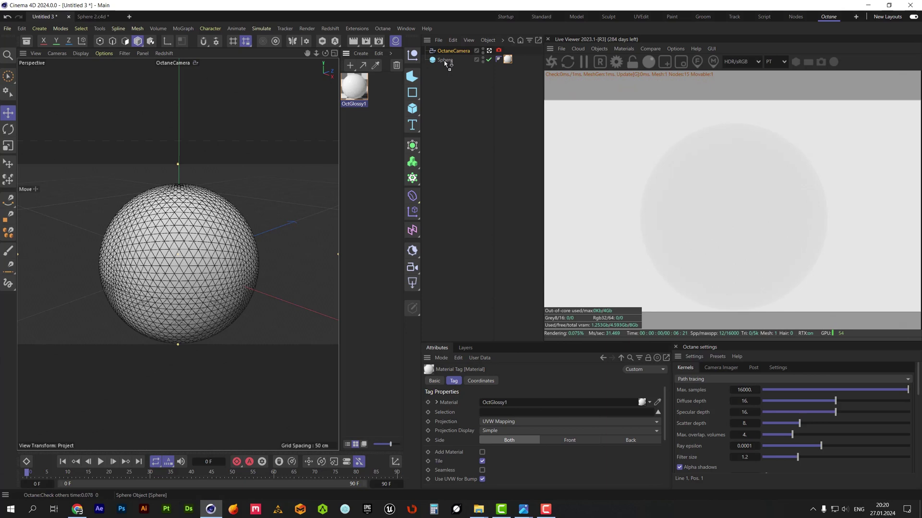
{"action": "double_click", "coordinate": [357, 90]}
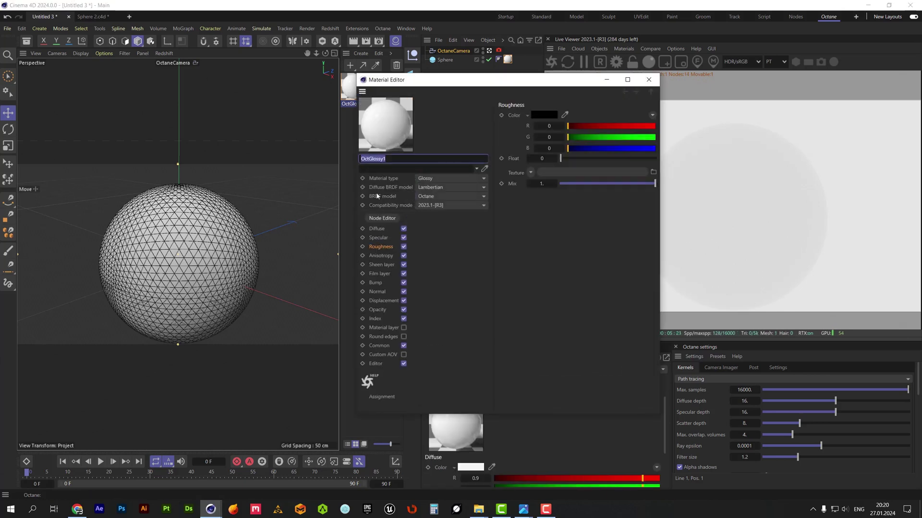
{"action": "left_click", "coordinate": [377, 229]}
{"action": "left_click", "coordinate": [544, 114]}
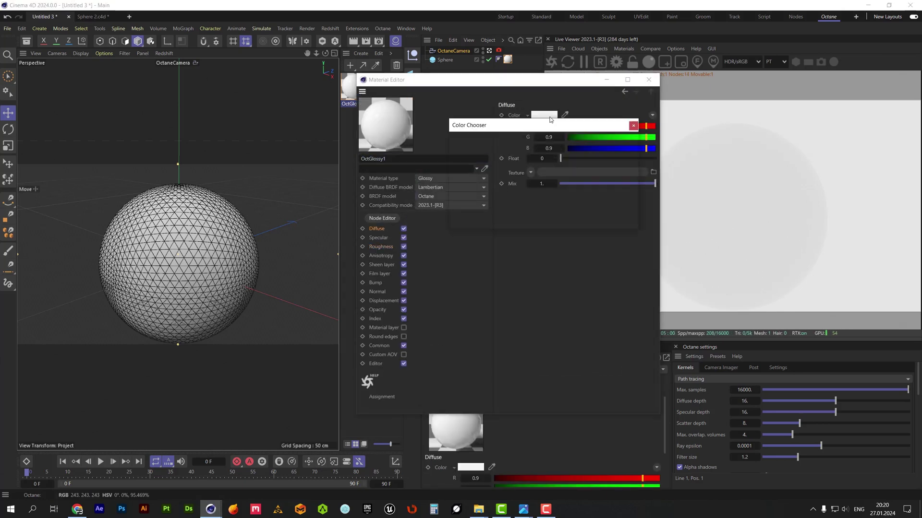
{"action": "left_click_drag", "start_coordinate": [496, 171], "coordinate": [455, 223]}
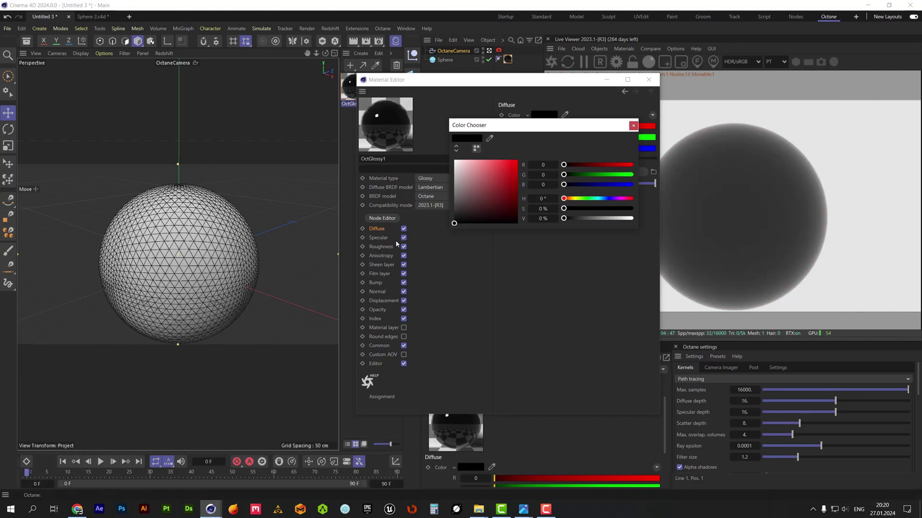
{"action": "left_click", "coordinate": [381, 247]}
{"action": "left_click_drag", "start_coordinate": [568, 159], "coordinate": [568, 164]}
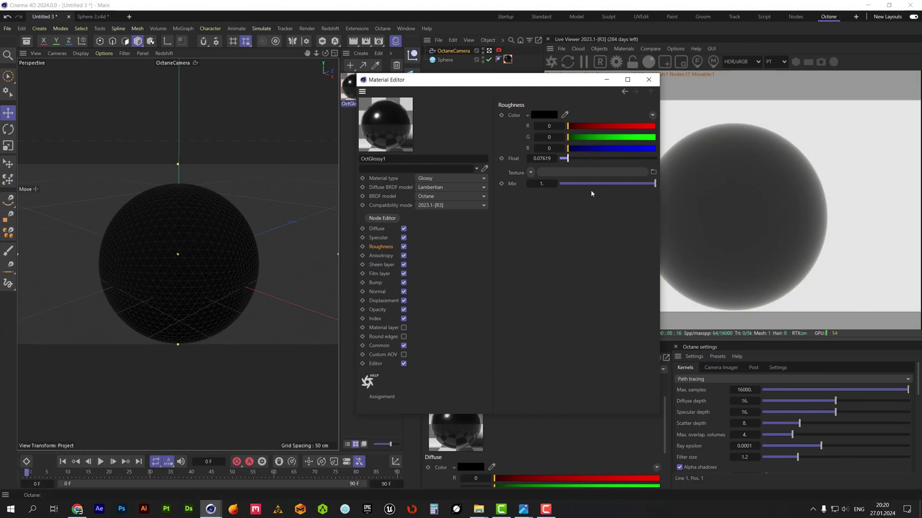
In OctGlossy1's node editor, add a Displacement node fed by an Image texture of the Sci Fi Sphere image.
{"action": "left_click", "coordinate": [382, 219]}
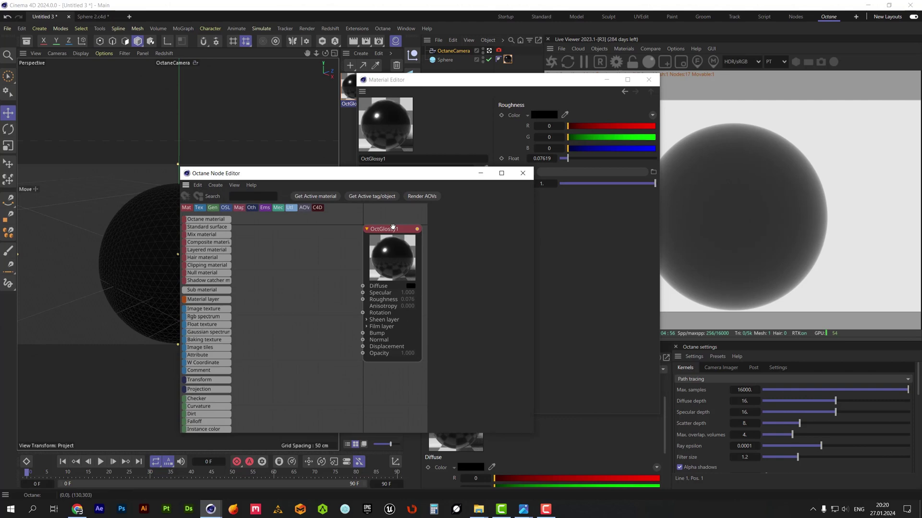
{"action": "left_click_drag", "start_coordinate": [294, 434], "coordinate": [294, 485]}
{"action": "left_click_drag", "start_coordinate": [179, 358], "coordinate": [128, 358]}
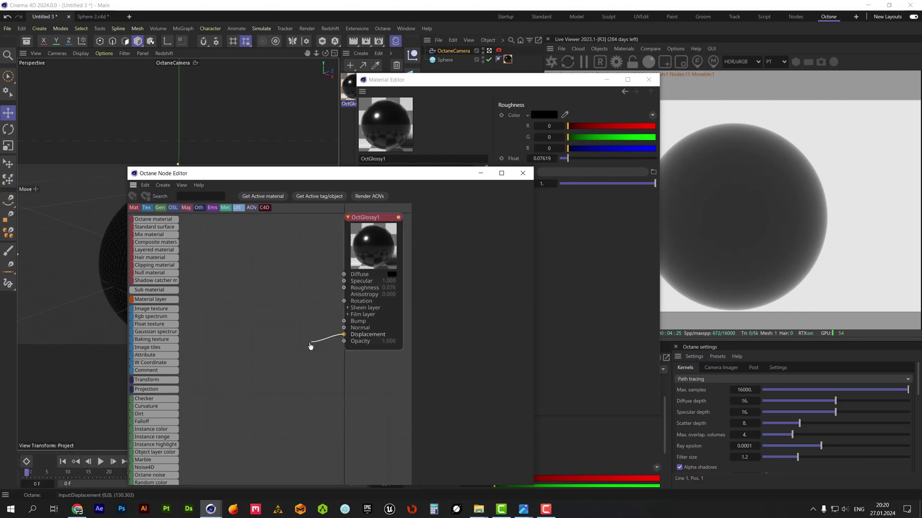
{"action": "left_click_drag", "start_coordinate": [287, 358], "coordinate": [286, 357]}
{"action": "left_click", "coordinate": [340, 346]}
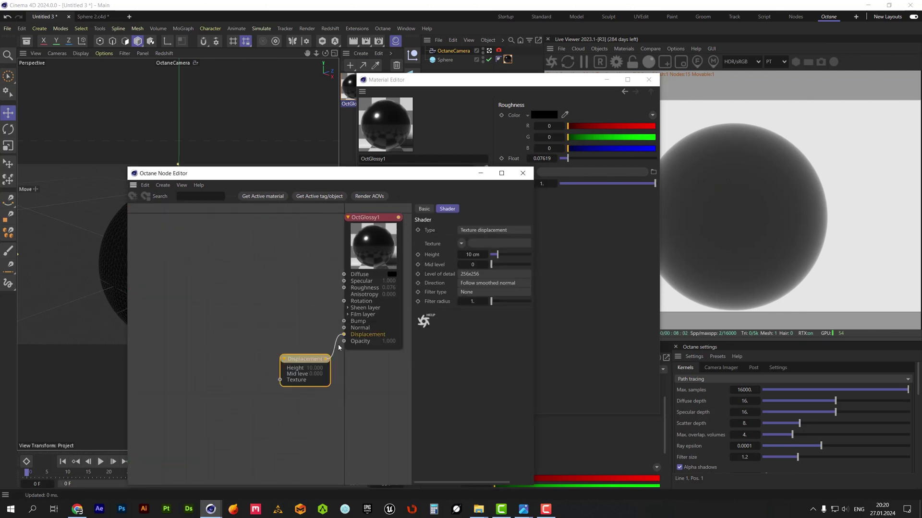
{"action": "left_click_drag", "start_coordinate": [228, 395], "coordinate": [222, 405]}
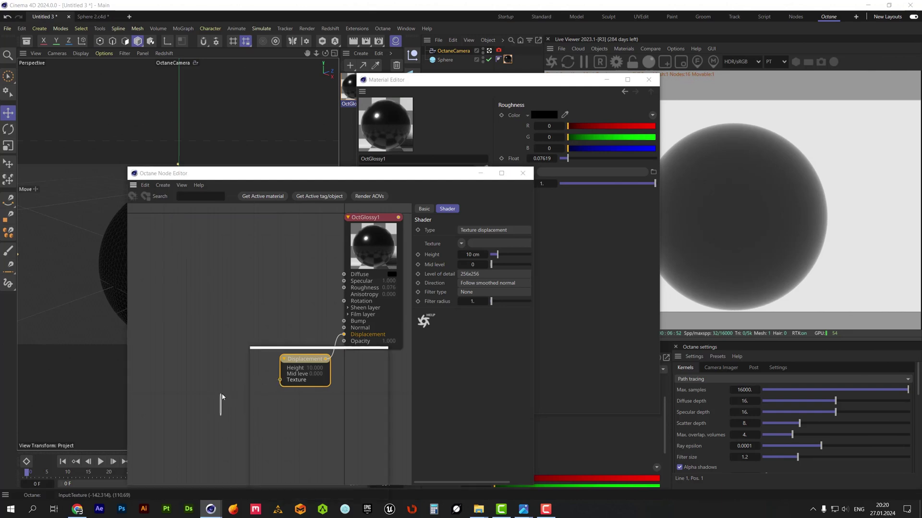
{"action": "left_click", "coordinate": [280, 370]}
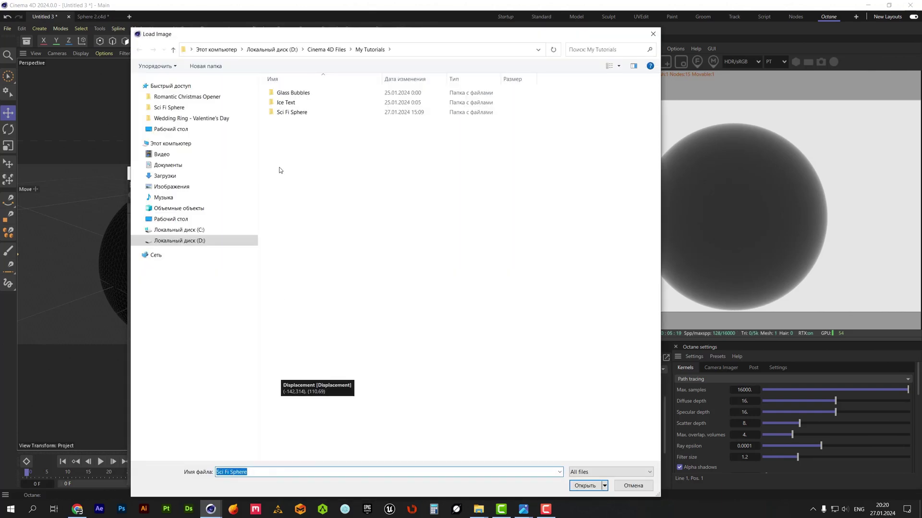
{"action": "double_click", "coordinate": [294, 114]}
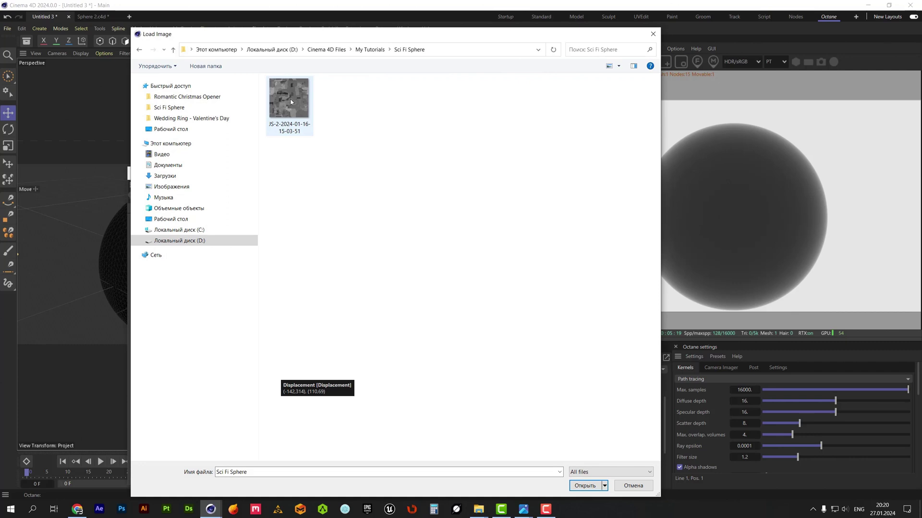
{"action": "double_click", "coordinate": [290, 101]}
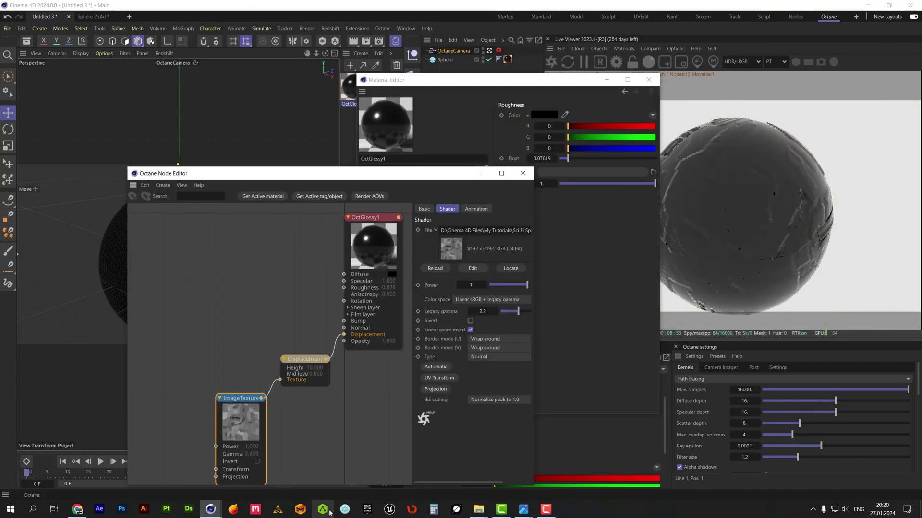
Launch JSplacement and generate a new grayscale sci-fi displacement map.
{"action": "left_click", "coordinate": [344, 510]}
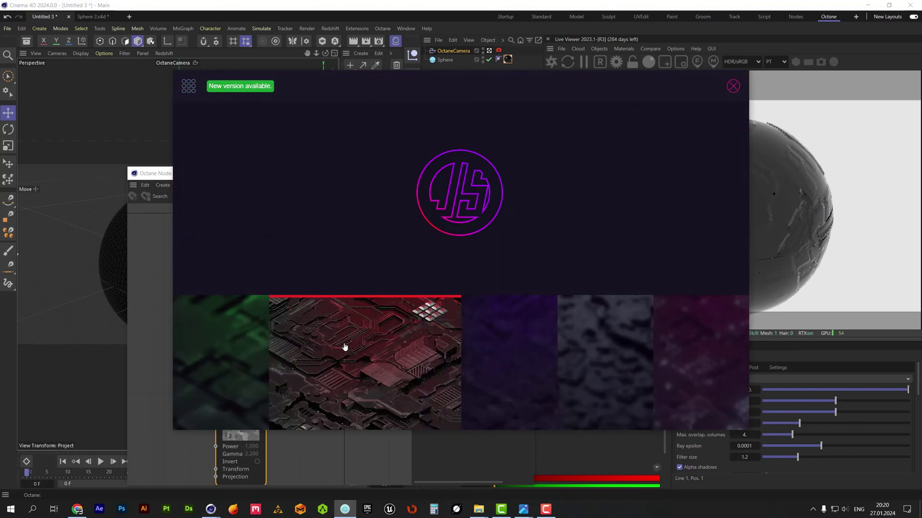
{"action": "left_click", "coordinate": [345, 346]}
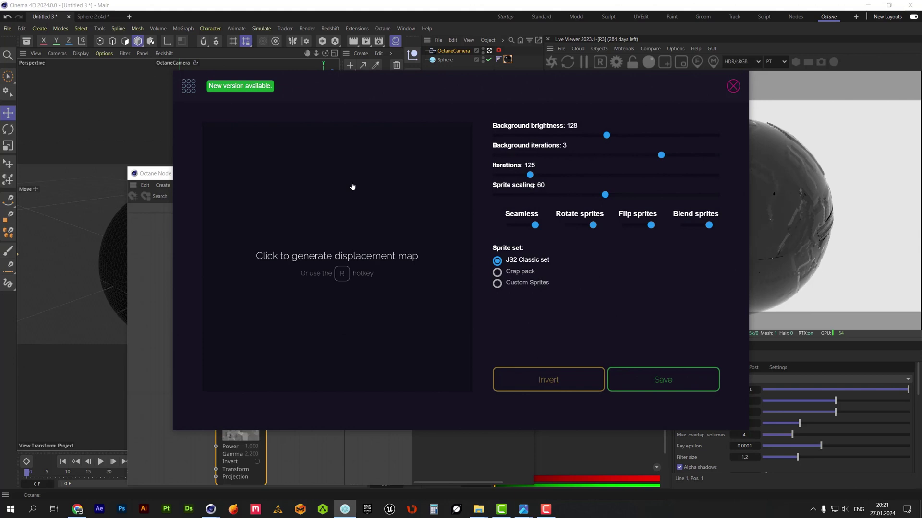
{"action": "left_click", "coordinate": [353, 267]}
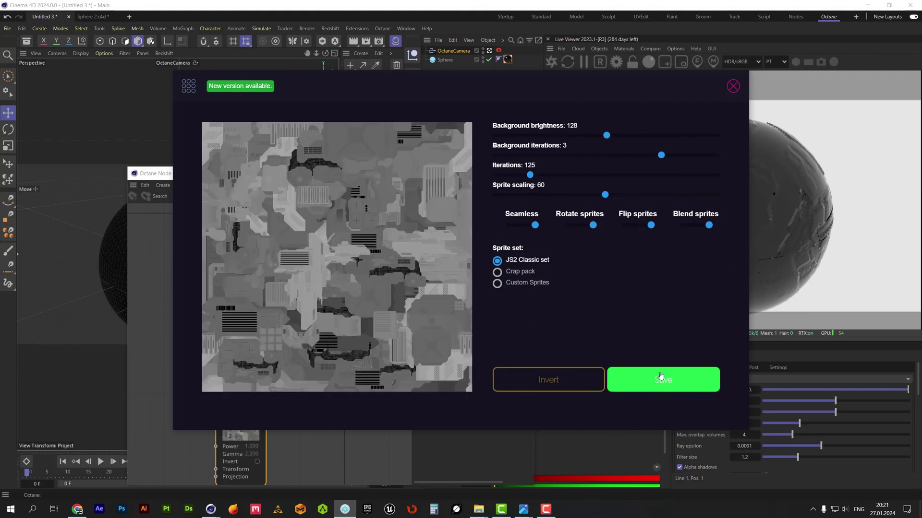
Close JSplacement and give the Displacement node 8192x8192 level of detail and 4.8 cm height.
{"action": "left_click", "coordinate": [732, 87]}
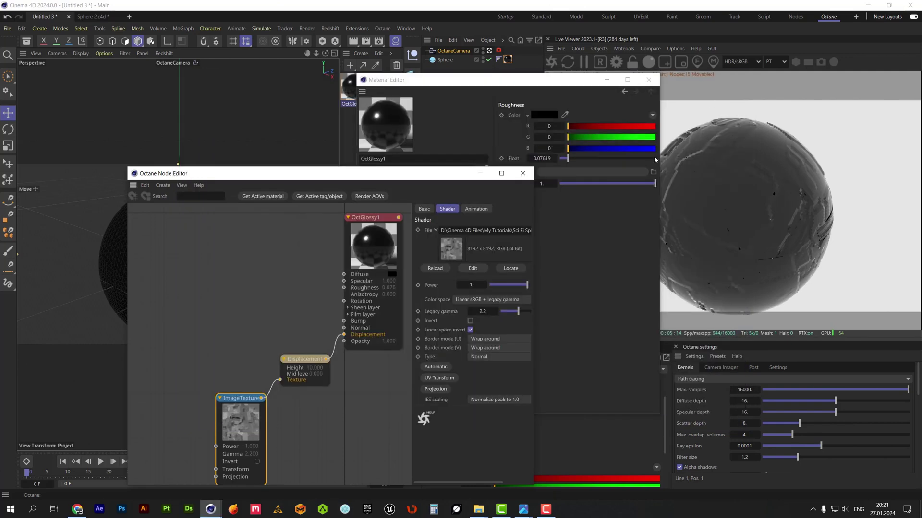
{"action": "middle_click_drag", "start_coordinate": [323, 317], "coordinate": [293, 294]}
{"action": "left_click", "coordinate": [275, 335]}
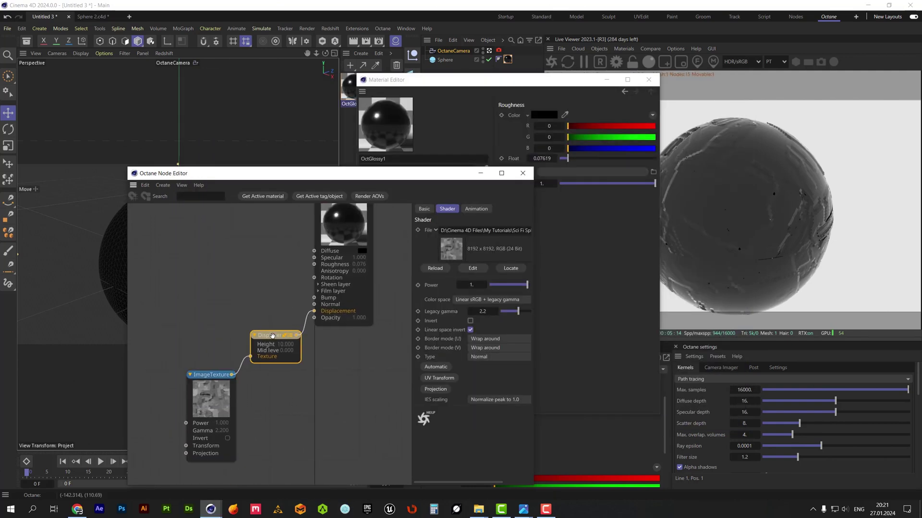
{"action": "left_click", "coordinate": [493, 303]}
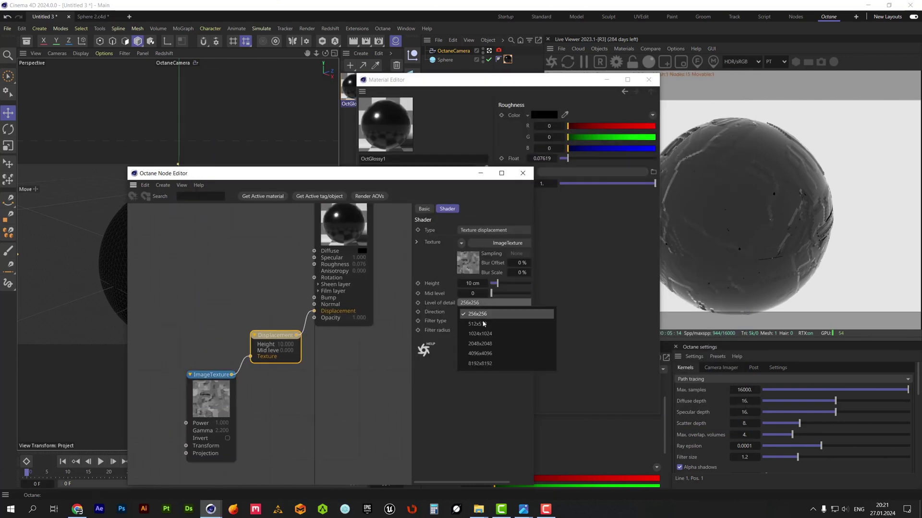
{"action": "left_click", "coordinate": [480, 364]}
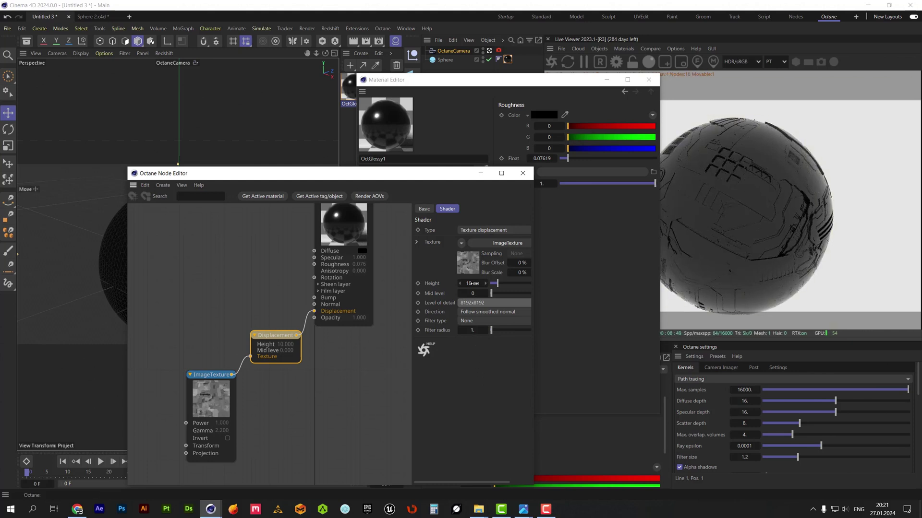
{"action": "left_click_drag", "start_coordinate": [473, 284], "coordinate": [456, 284]}
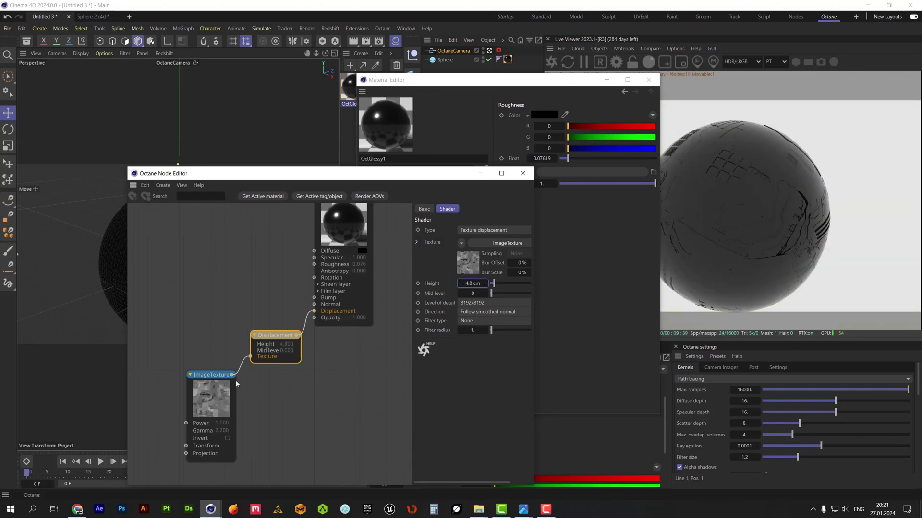
{"action": "middle_click_drag", "start_coordinate": [199, 447], "coordinate": [288, 381]}
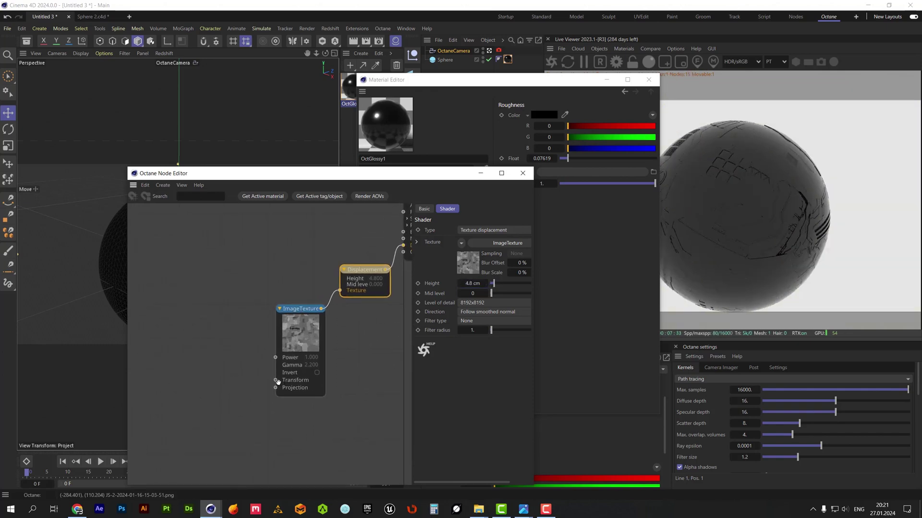
Wire a Transform node into the image texture and scale it to about 0.041.
{"action": "left_click_drag", "start_coordinate": [277, 381], "coordinate": [220, 393]}
{"action": "left_click", "coordinate": [272, 369]}
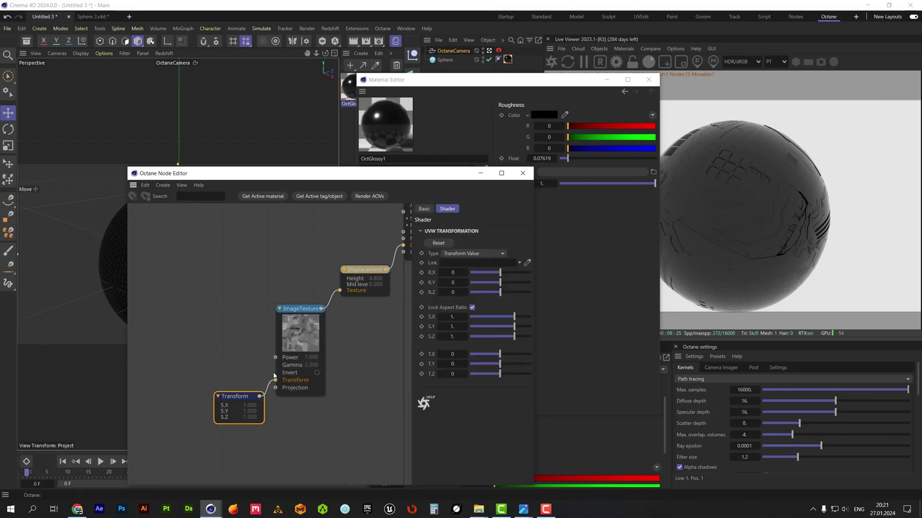
{"action": "left_click_drag", "start_coordinate": [514, 317], "coordinate": [496, 324]}
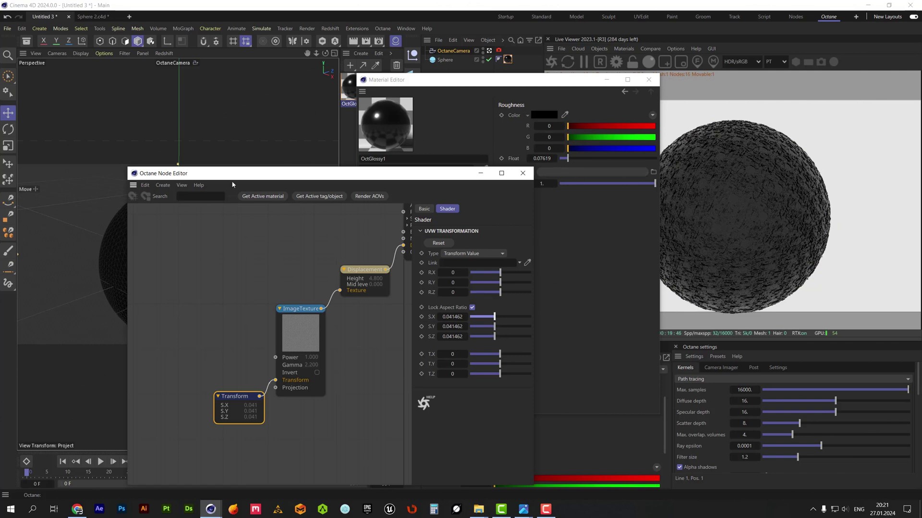
Reframe the sphere in the viewport and lower the displacement height to 2.1 cm.
{"action": "left_click_drag", "start_coordinate": [258, 181], "coordinate": [368, 351]}
{"action": "scroll", "coordinate": [212, 264], "scroll_direction": "up", "scroll_amount": 5}
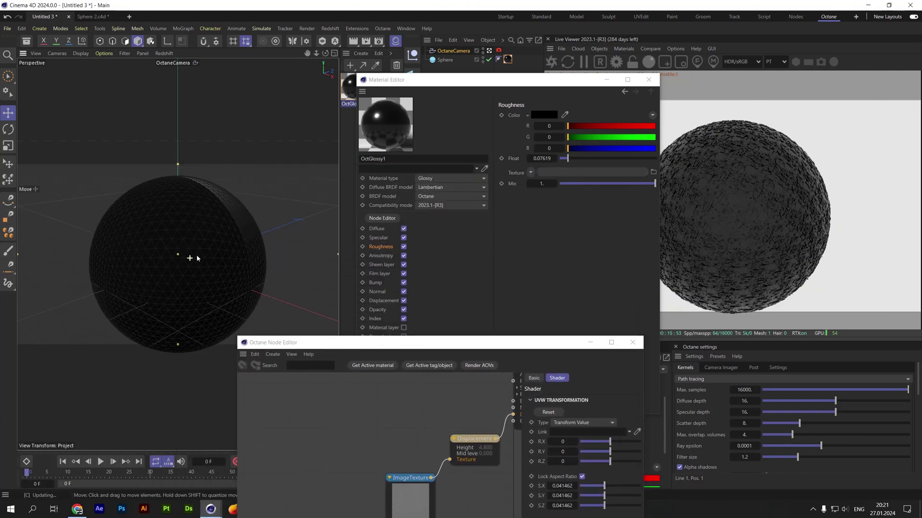
{"action": "scroll", "coordinate": [211, 247], "scroll_direction": "up", "scroll_amount": 3}
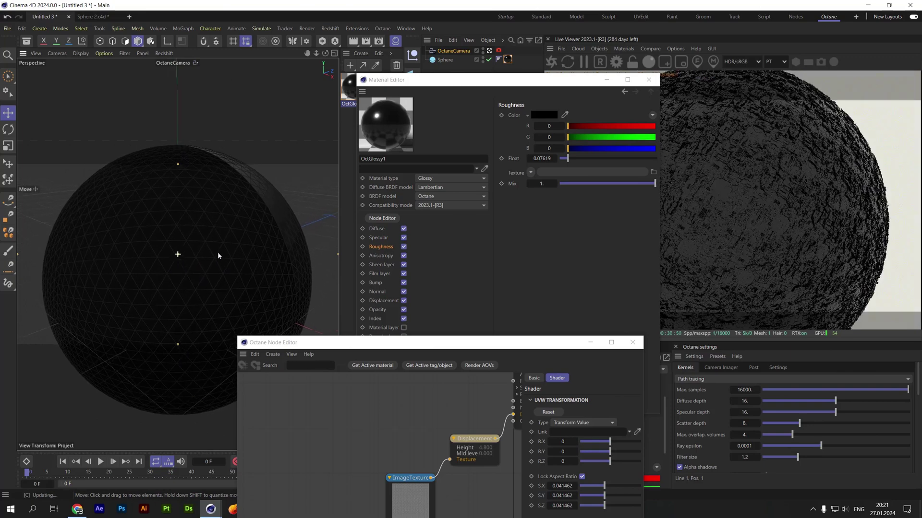
{"action": "middle_click_drag", "start_coordinate": [218, 252], "coordinate": [249, 307], "text": "alt"}
{"action": "scroll", "coordinate": [202, 251], "scroll_direction": "up", "scroll_amount": 2}
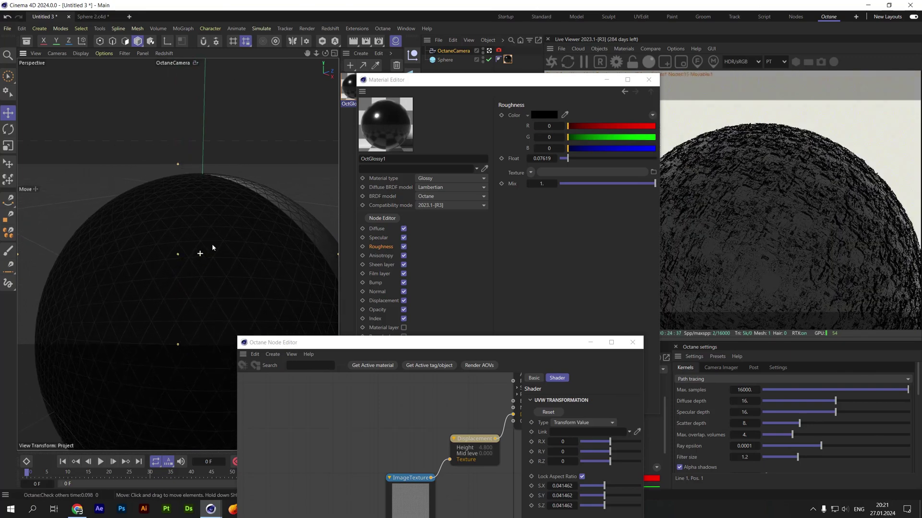
{"action": "left_click_drag", "start_coordinate": [478, 346], "coordinate": [319, 132]}
{"action": "left_click", "coordinate": [314, 225]}
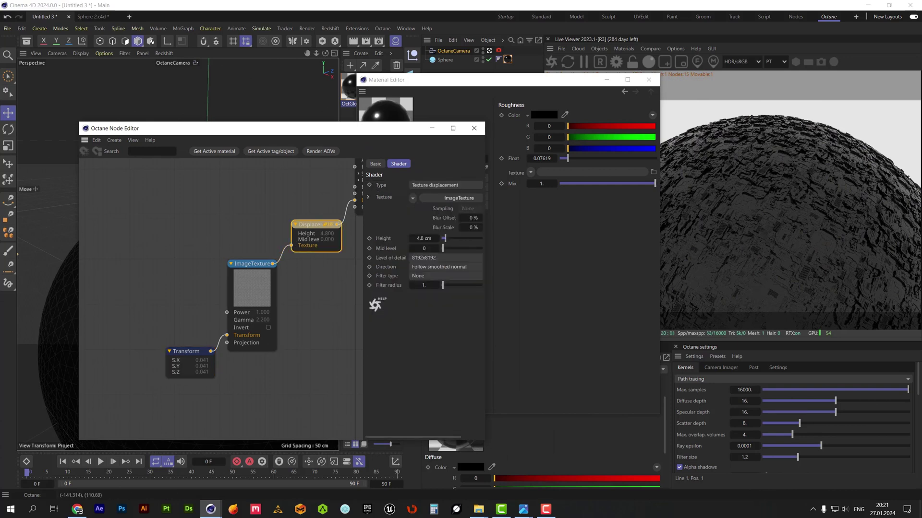
{"action": "left_click_drag", "start_coordinate": [411, 238], "coordinate": [366, 238]}
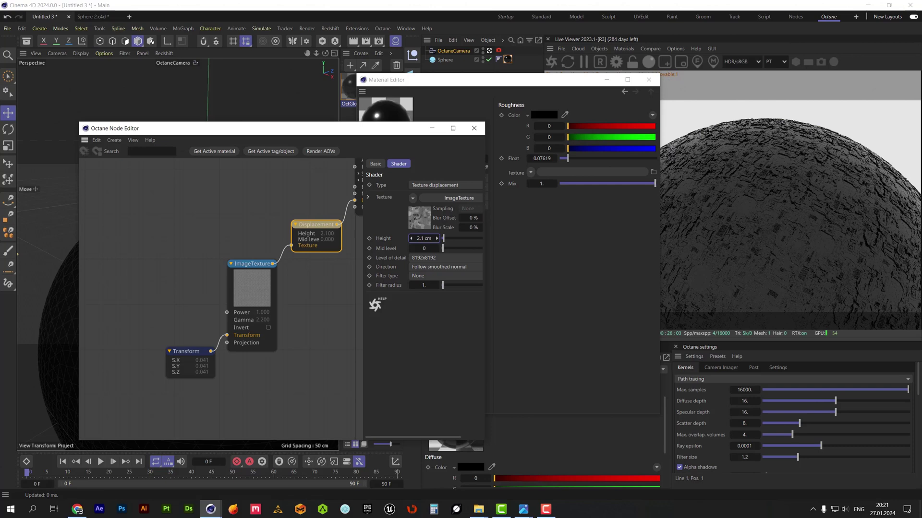
Close the node and material editors and zero the Octane camera's rotations and X/Y position.
{"action": "left_click", "coordinate": [476, 128]}
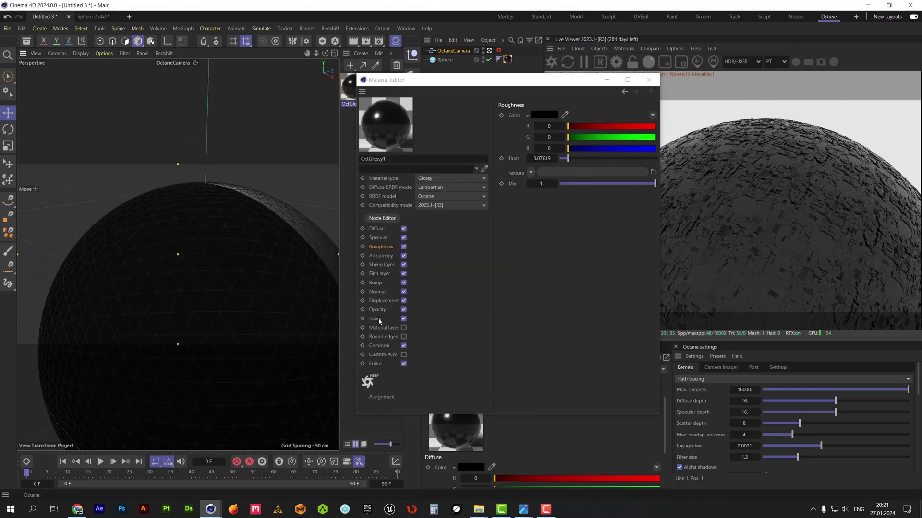
{"action": "left_click", "coordinate": [649, 80]}
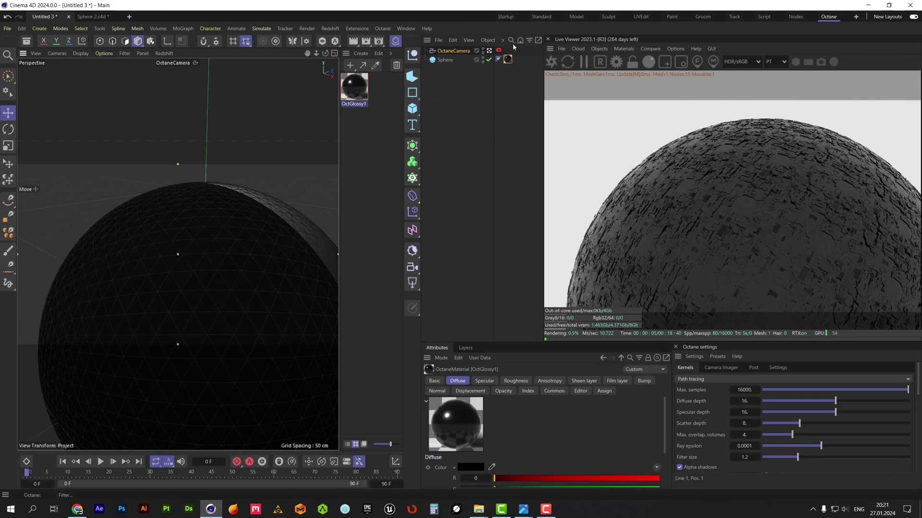
{"action": "left_click", "coordinate": [455, 53]}
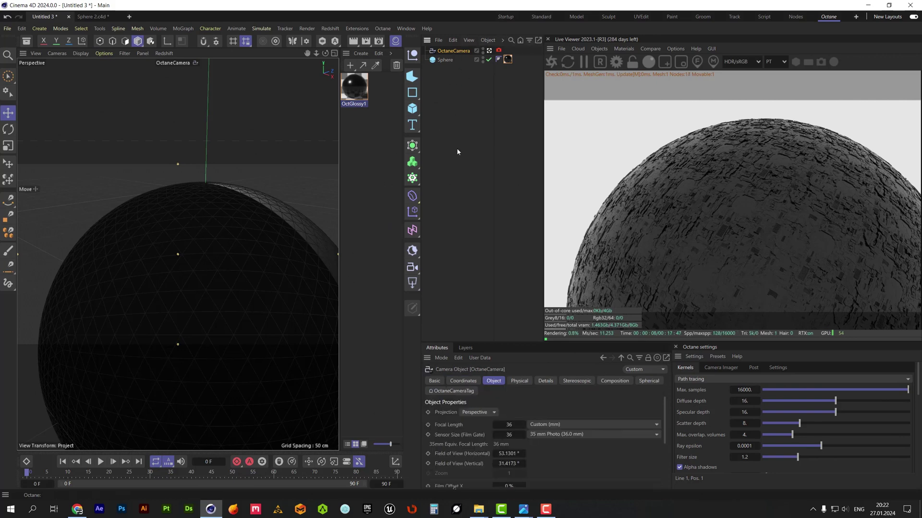
{"action": "left_click", "coordinate": [476, 381]}
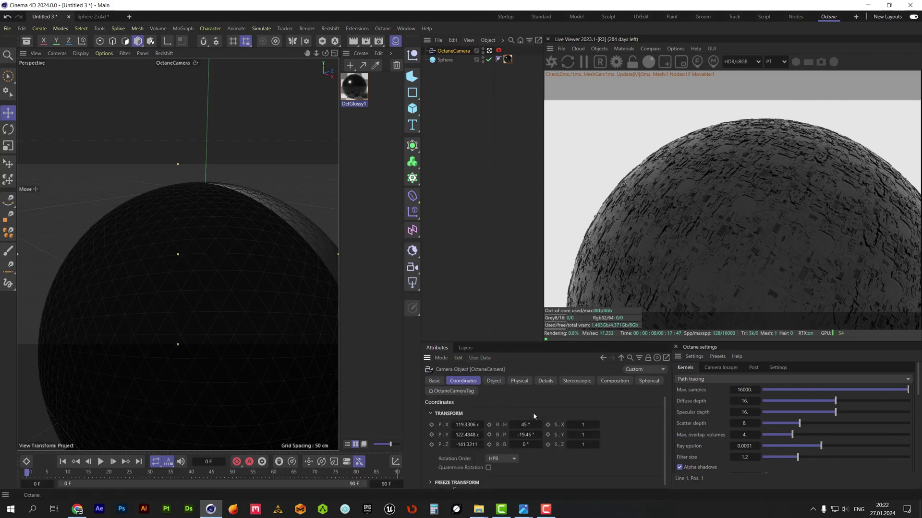
{"action": "right_click", "coordinate": [539, 426]}
{"action": "right_click", "coordinate": [539, 435]}
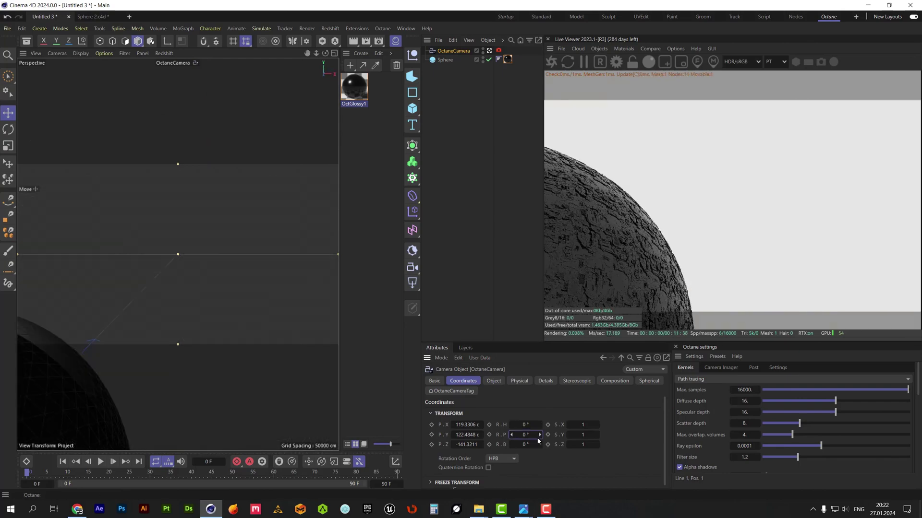
{"action": "right_click", "coordinate": [483, 434]}
{"action": "right_click", "coordinate": [482, 425]}
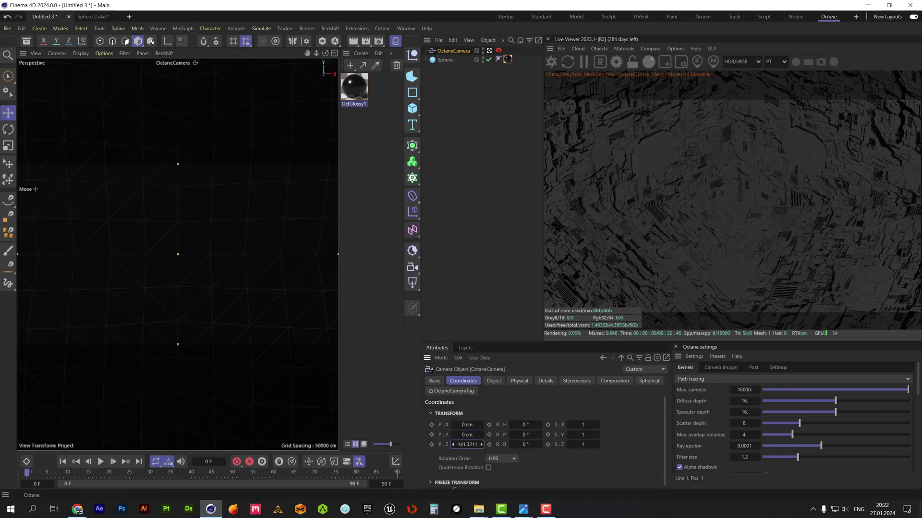
Place the camera at P.Y 100 cm and P.Z -33 cm.
{"action": "left_click_drag", "start_coordinate": [481, 445], "coordinate": [465, 435]}
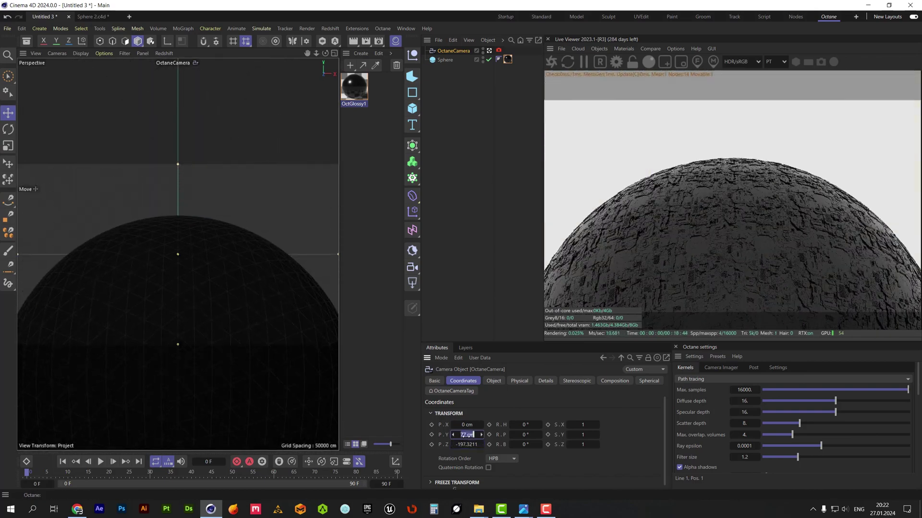
{"action": "type", "text": "100"}
{"action": "key", "text": "Tab"}
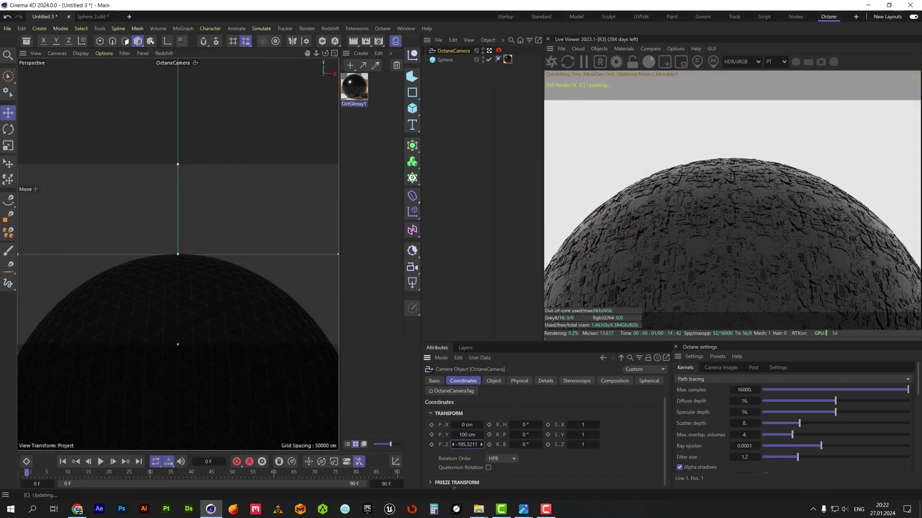
{"action": "key", "text": "BackSpace"}
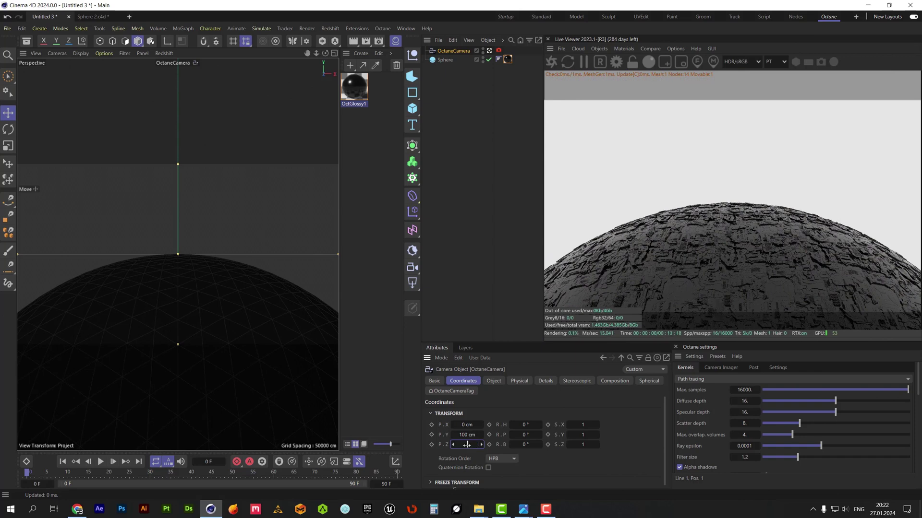
{"action": "key", "text": "Return"}
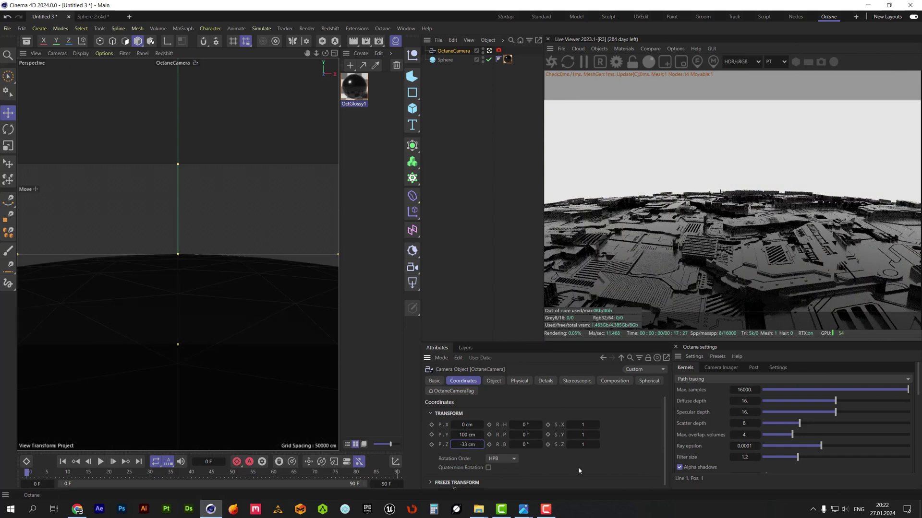
Give OctGlossy1 an Index of 2, close the Material Editor and select the Sphere.
{"action": "double_click", "coordinate": [357, 87]}
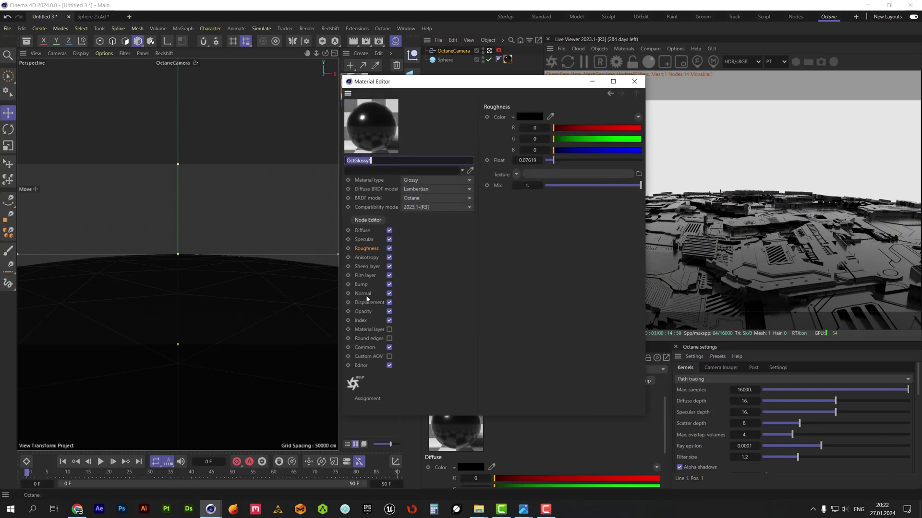
{"action": "left_click", "coordinate": [363, 321]}
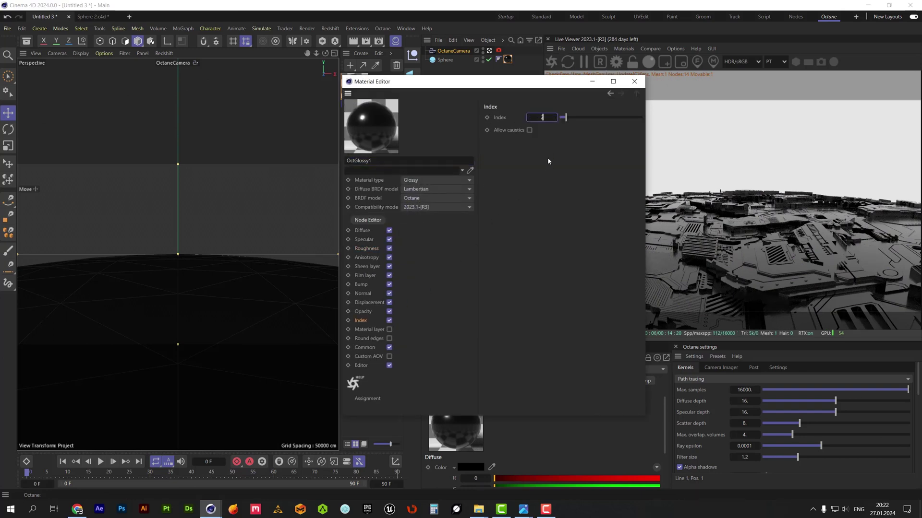
{"action": "key", "text": "Return"}
{"action": "left_click_drag", "start_coordinate": [527, 85], "coordinate": [361, 71]}
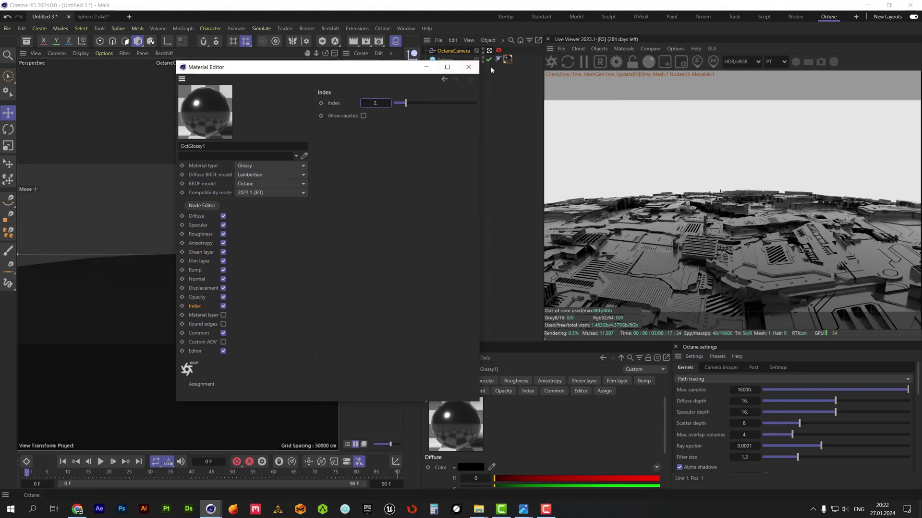
{"action": "left_click", "coordinate": [468, 66]}
{"action": "left_click", "coordinate": [444, 59]}
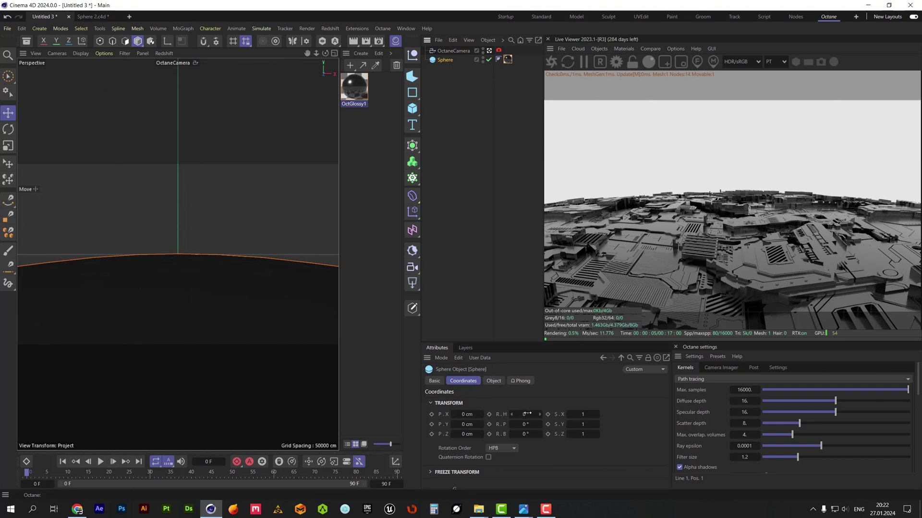
Rotate the sphere to 32° heading, 15° pitch, 31° bank and reopen OctGlossy1's node graph.
{"action": "left_click_drag", "start_coordinate": [524, 414], "coordinate": [534, 434]}
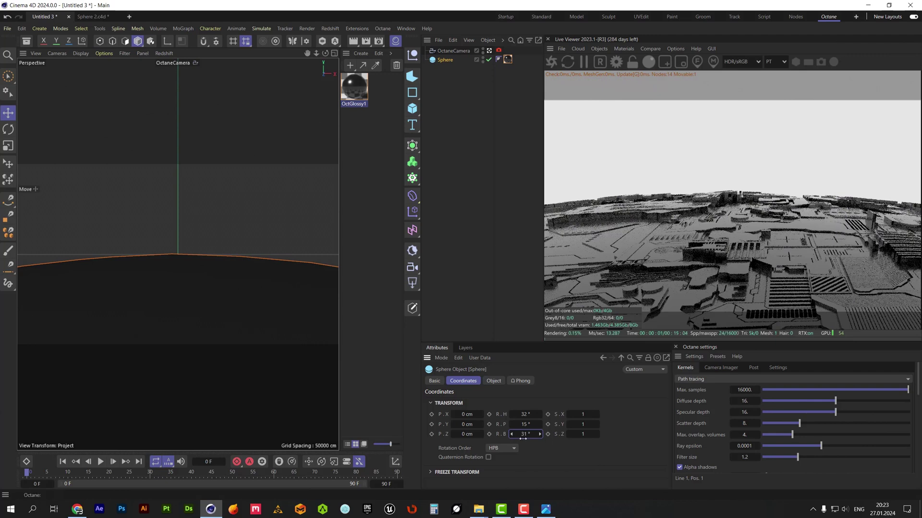
{"action": "double_click", "coordinate": [361, 98]}
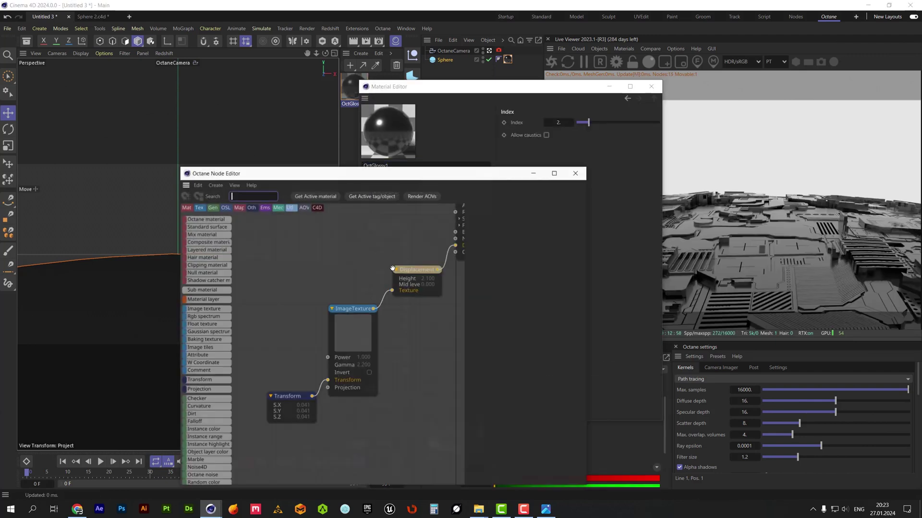
Offset the Transform node's texture to X 0.333333 and Y -0.05426, then close the node editor.
{"action": "left_click", "coordinate": [288, 396]}
{"action": "left_click_drag", "start_coordinate": [553, 355], "coordinate": [550, 356]}
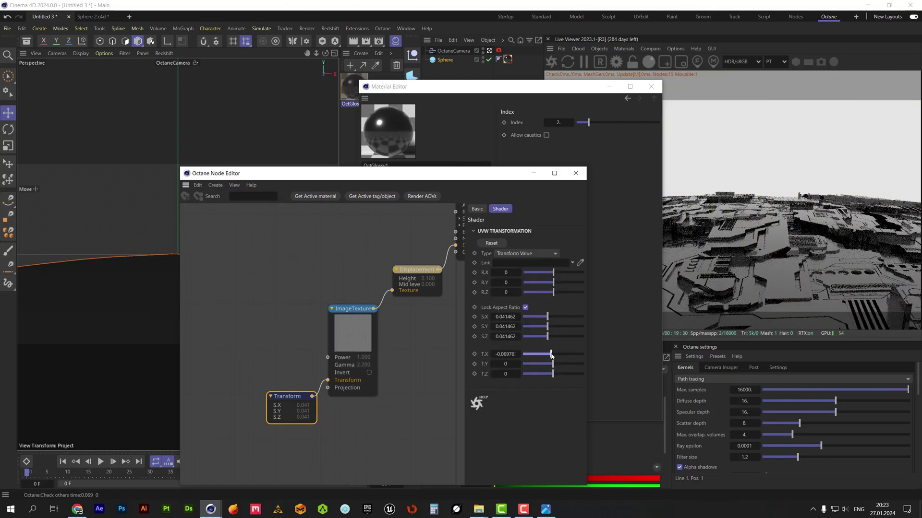
{"action": "left_click", "coordinate": [650, 86]}
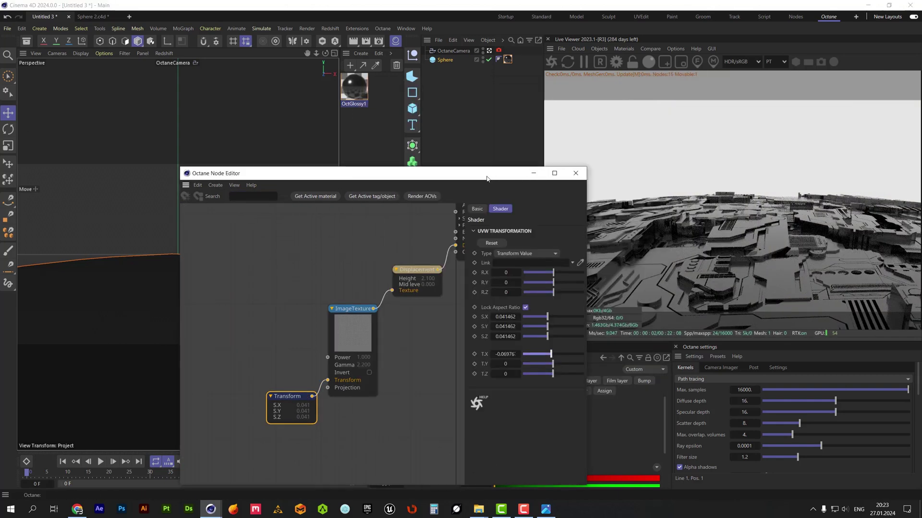
{"action": "left_click_drag", "start_coordinate": [480, 174], "coordinate": [430, 147]}
{"action": "mouse_move", "coordinate": [504, 339]}
{"action": "left_mouse_down"}
{"action": "mouse_move", "coordinate": [502, 331]}
{"action": "mouse_move", "coordinate": [504, 342]}
{"action": "mouse_move", "coordinate": [512, 330]}
{"action": "left_mouse_up"}
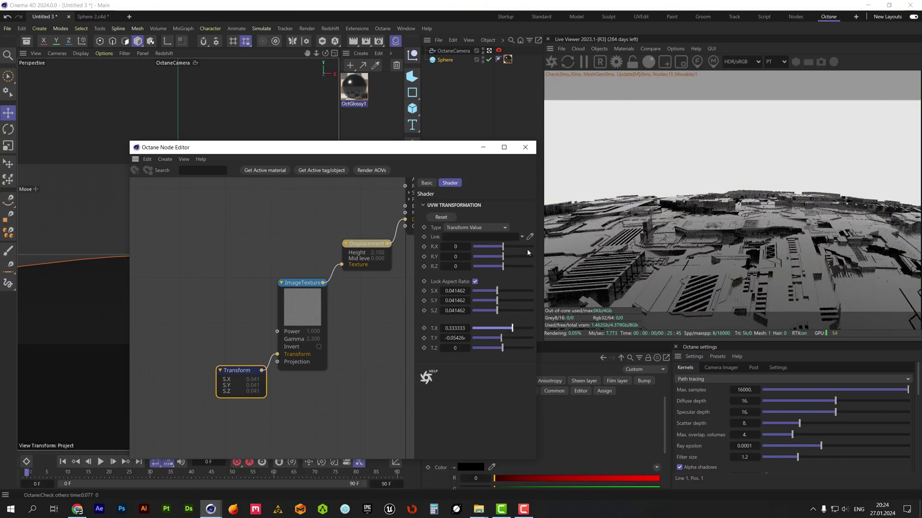
{"action": "left_click", "coordinate": [525, 147]}
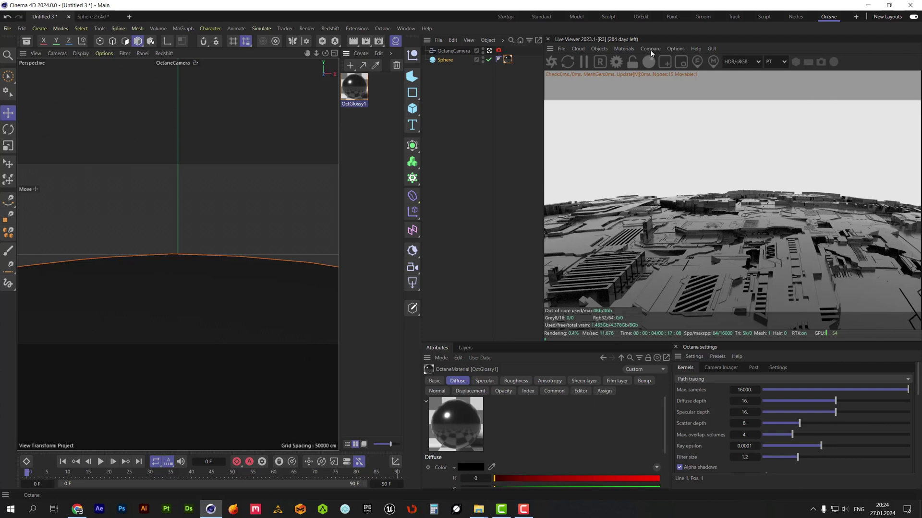
Add an Octane HDRI Environment (OctaneSky) from the Live Viewer Objects menu and reselect the sphere.
{"action": "left_click", "coordinate": [606, 48]}
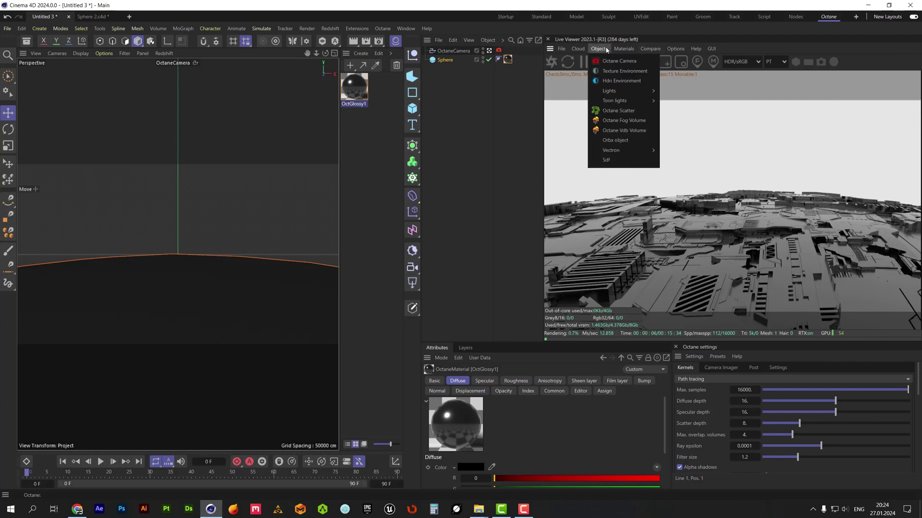
{"action": "left_click", "coordinate": [621, 81]}
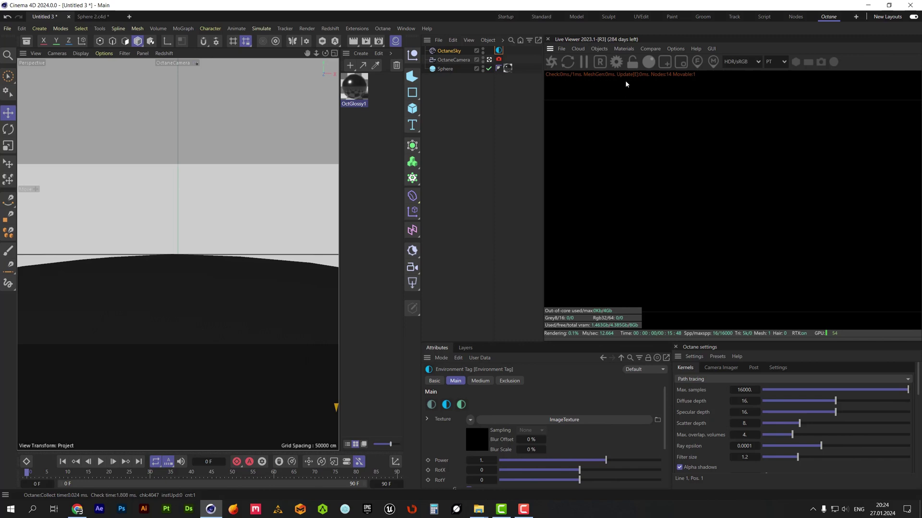
{"action": "left_click", "coordinate": [446, 69]}
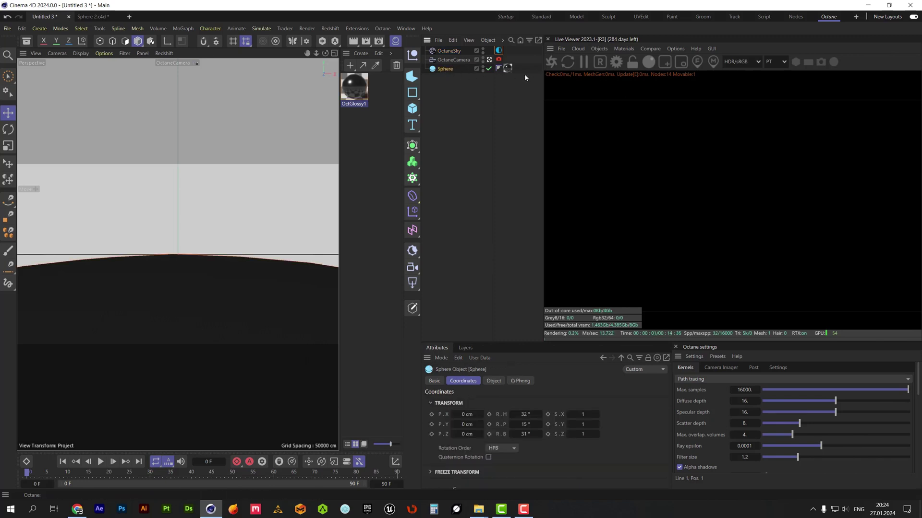
{"action": "left_click", "coordinate": [598, 49]}
{"action": "mouse_move", "coordinate": [620, 91]}
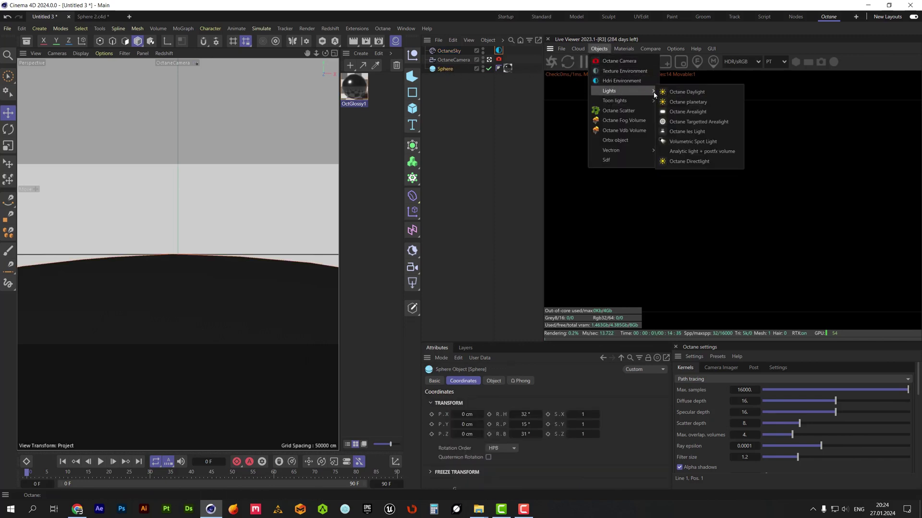
Add an Octane Targetted Arealight and switch the enlarged viewport to Perspective.
{"action": "left_click", "coordinate": [693, 123]}
{"action": "middle_click", "coordinate": [276, 162]}
{"action": "middle_click", "coordinate": [272, 161]}
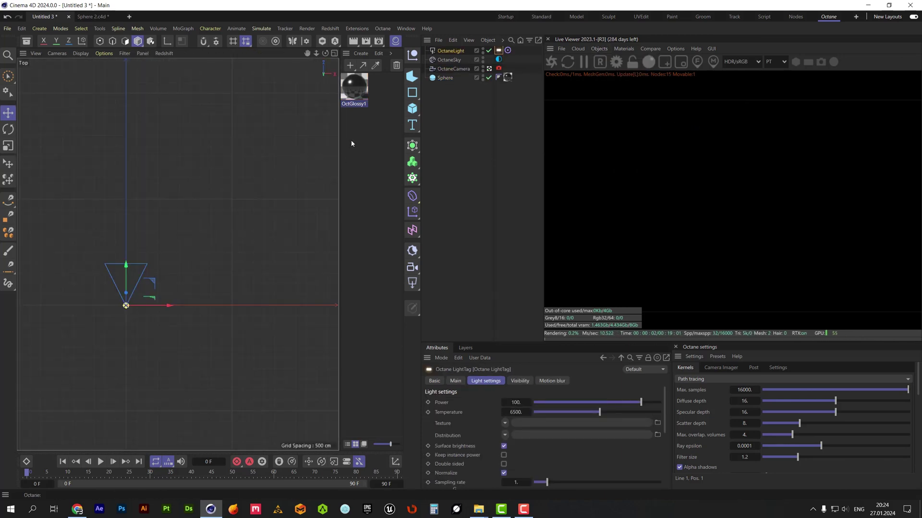
{"action": "key", "text": "shift+F2"}
{"action": "left_click", "coordinate": [77, 54]}
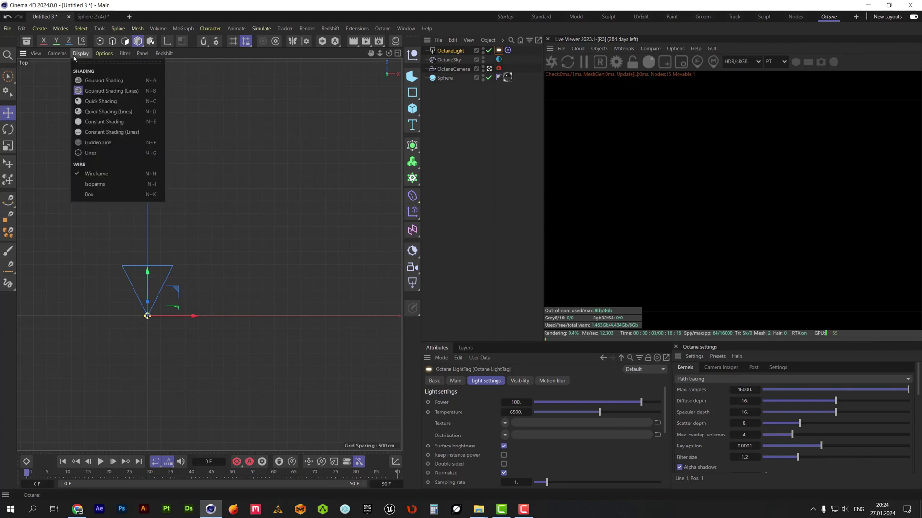
{"action": "mouse_move", "coordinate": [60, 53]}
{"action": "left_click", "coordinate": [87, 143]}
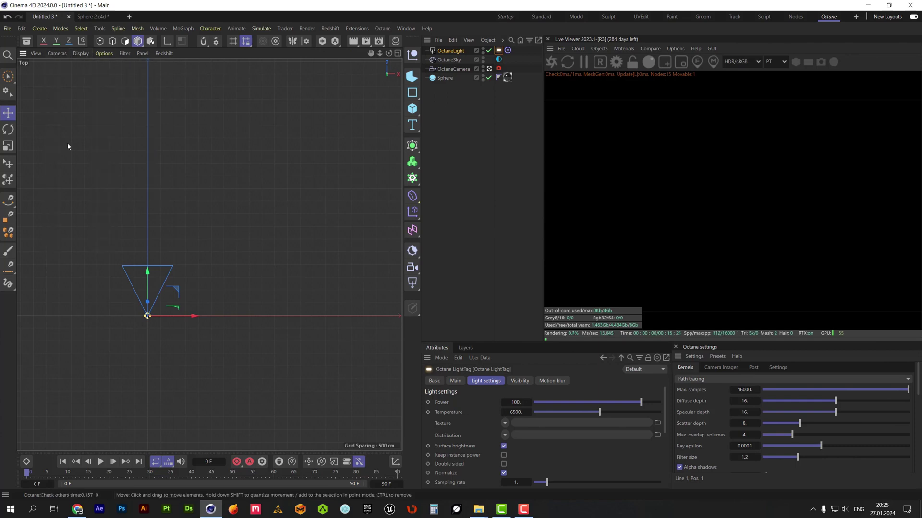
Lift the new area light well above the sphere, checking its placement from several angles.
{"action": "left_click_drag", "start_coordinate": [206, 248], "coordinate": [252, 289], "text": "alt"}
{"action": "left_click_drag", "start_coordinate": [216, 202], "coordinate": [249, 102]}
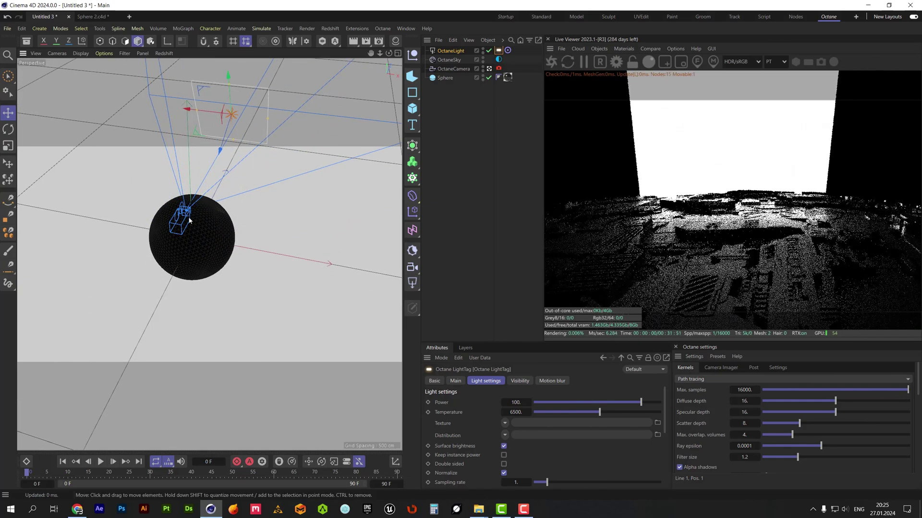
{"action": "left_click_drag", "start_coordinate": [191, 247], "coordinate": [249, 219], "text": "alt"}
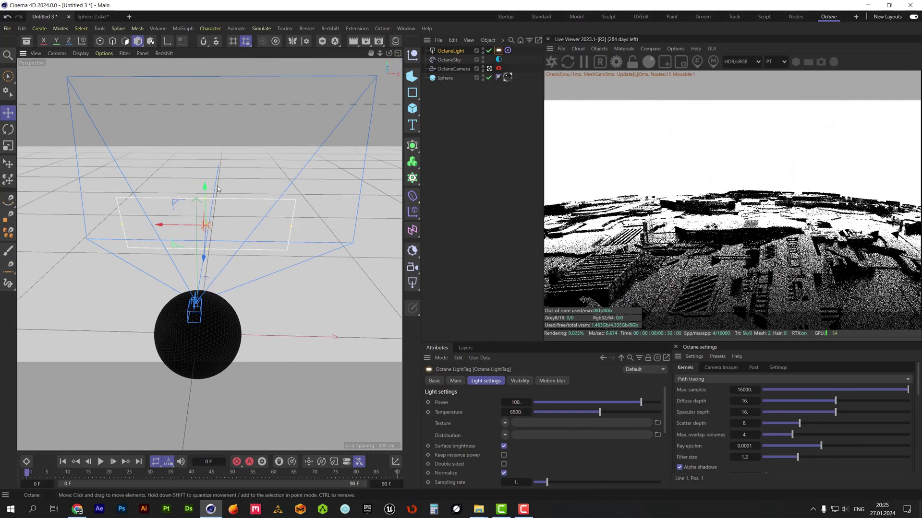
{"action": "left_click_drag", "start_coordinate": [203, 185], "coordinate": [193, 131]}
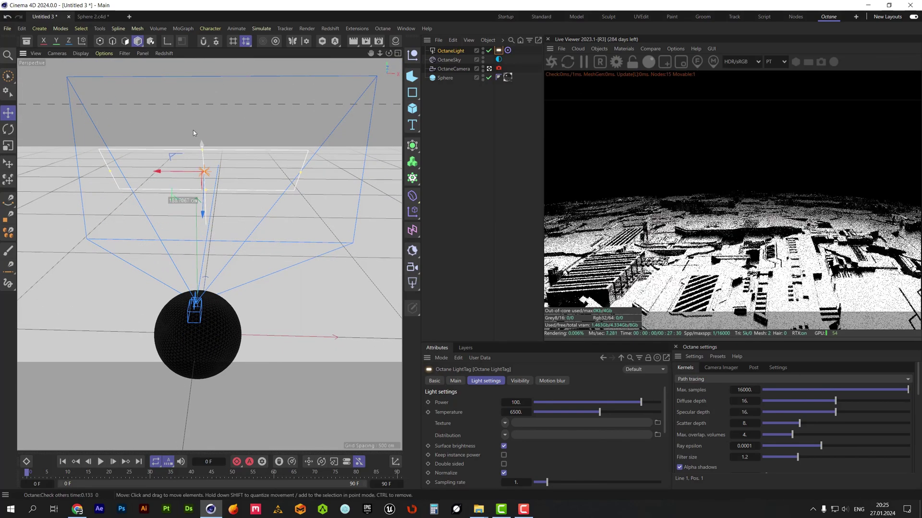
{"action": "mouse_move", "coordinate": [208, 306]}
{"action": "left_mouse_down", "text": "alt"}
{"action": "mouse_move", "coordinate": [163, 330]}
{"action": "mouse_move", "coordinate": [197, 293]}
{"action": "left_mouse_up", "text": "alt"}
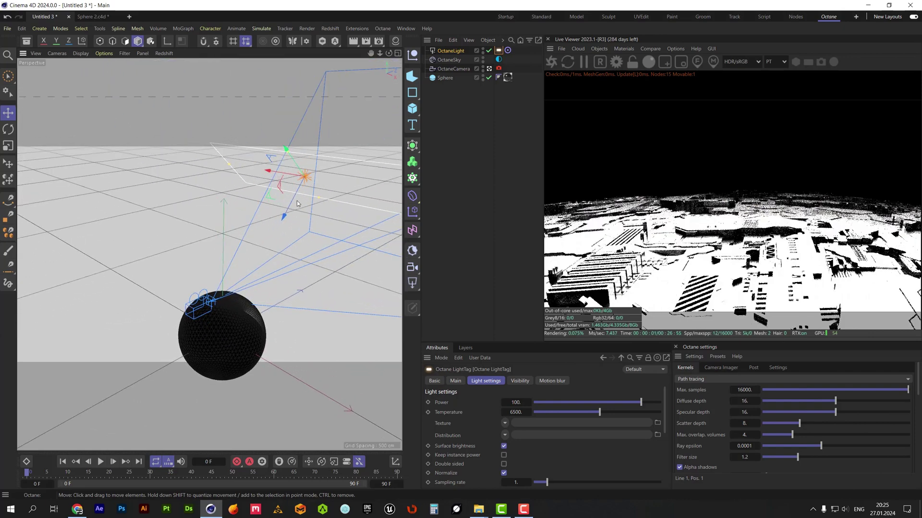
{"action": "left_click_drag", "start_coordinate": [297, 201], "coordinate": [311, 185]}
{"action": "left_click_drag", "start_coordinate": [252, 279], "coordinate": [281, 311], "text": "alt"}
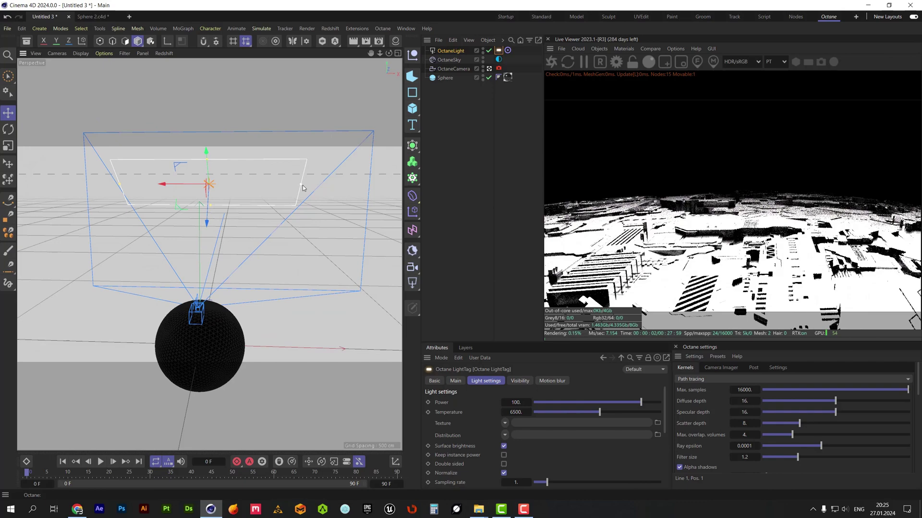
Widen the light's area rectangle and lower its power to about 1.28.
{"action": "left_click_drag", "start_coordinate": [303, 185], "coordinate": [316, 184]}
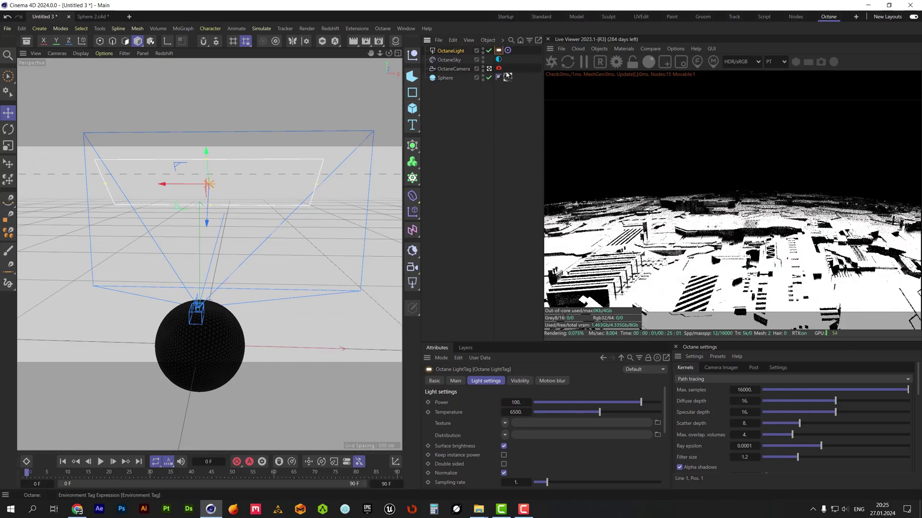
{"action": "left_click_drag", "start_coordinate": [640, 406], "coordinate": [619, 404]}
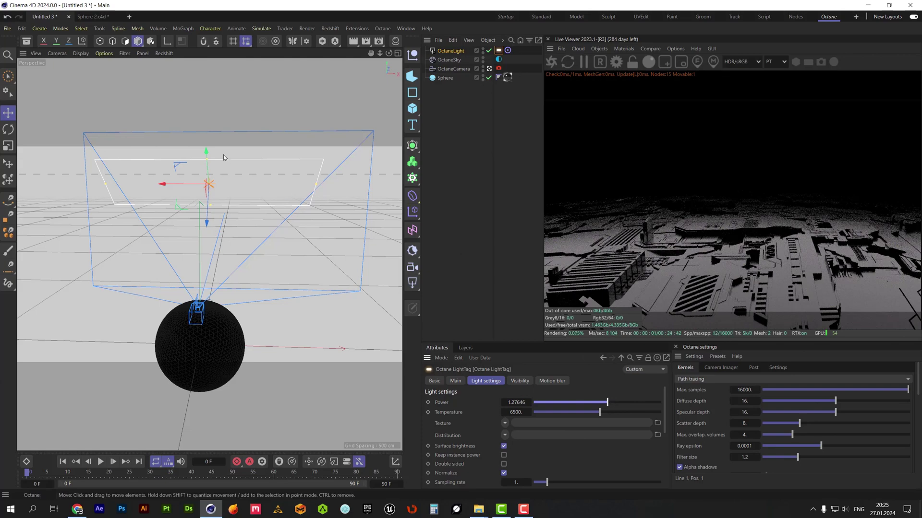
{"action": "mouse_move", "coordinate": [206, 152]}
{"action": "left_mouse_down"}
{"action": "mouse_move", "coordinate": [198, 126]}
{"action": "mouse_move", "coordinate": [217, 154]}
{"action": "mouse_move", "coordinate": [219, 171]}
{"action": "mouse_move", "coordinate": [208, 159]}
{"action": "mouse_move", "coordinate": [212, 199]}
{"action": "mouse_move", "coordinate": [208, 124]}
{"action": "mouse_move", "coordinate": [214, 139]}
{"action": "left_mouse_up"}
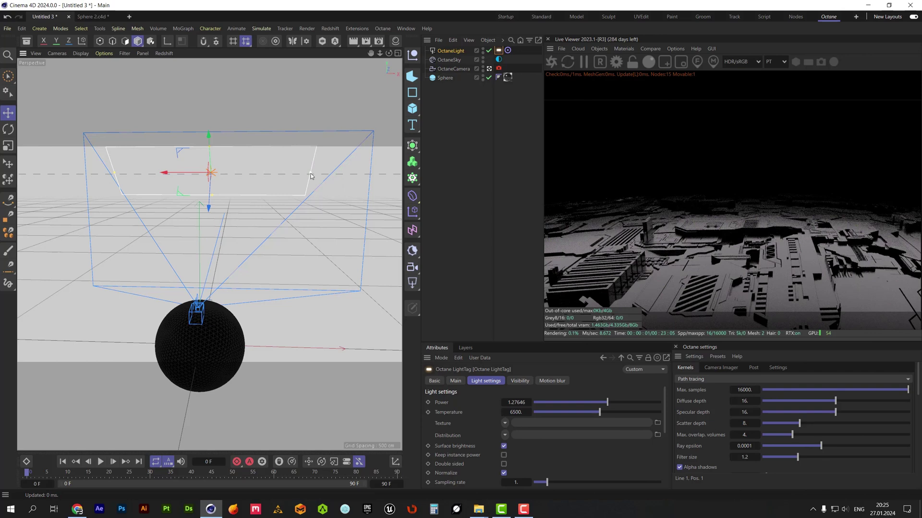
{"action": "left_click_drag", "start_coordinate": [310, 173], "coordinate": [327, 173]}
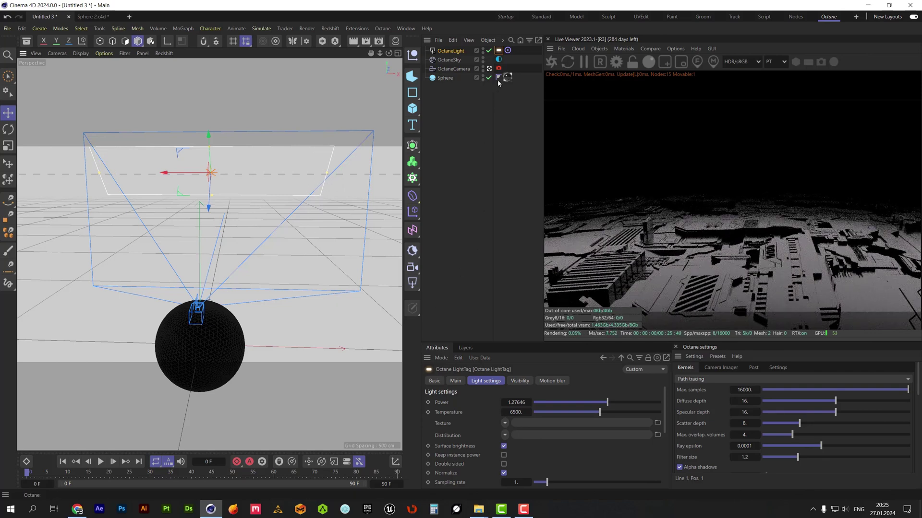
Add a second Octane Targetted Arealight and place it beside the sphere.
{"action": "left_click", "coordinate": [446, 78]}
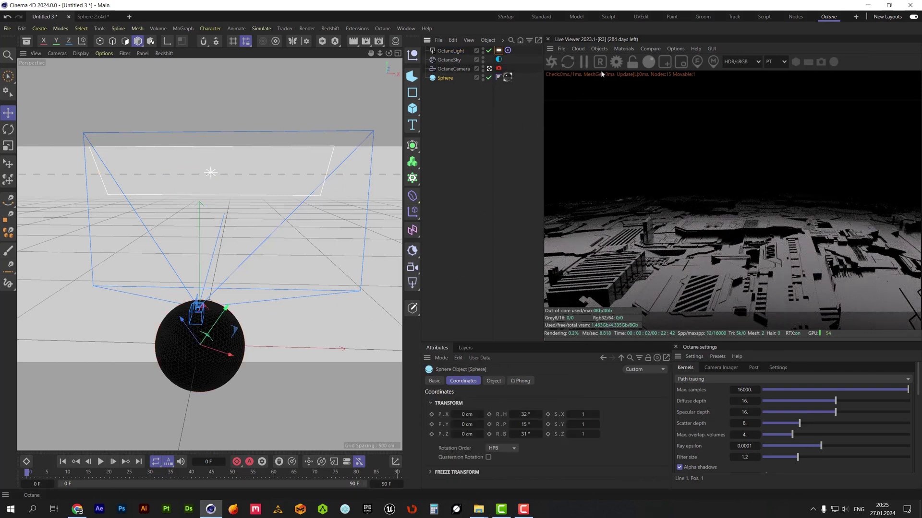
{"action": "left_click", "coordinate": [600, 48]}
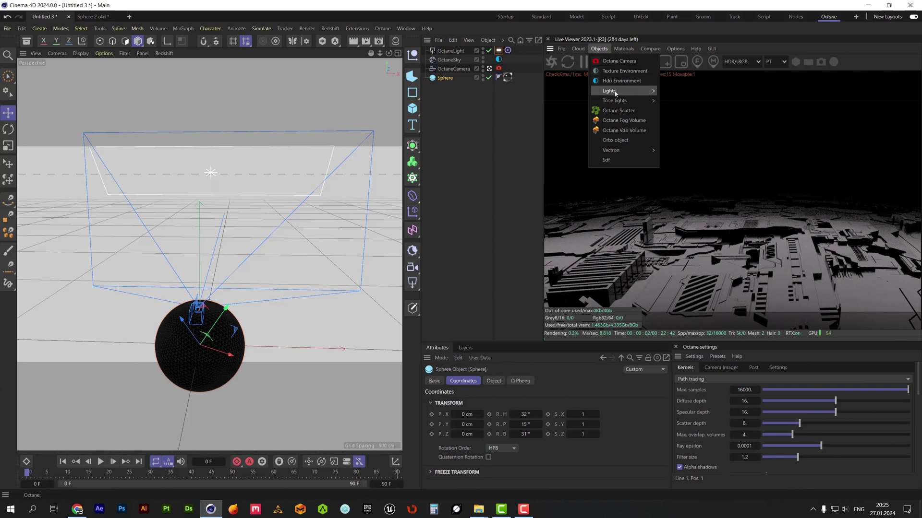
{"action": "mouse_move", "coordinate": [622, 91]}
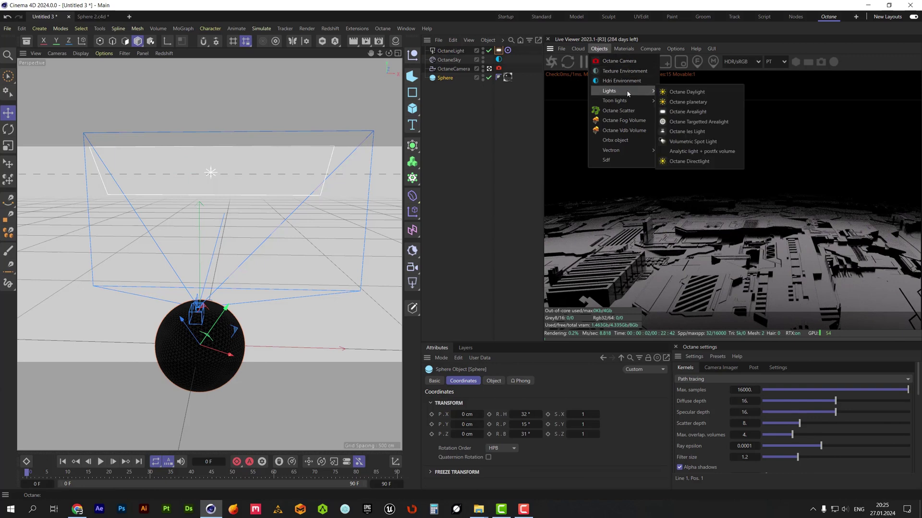
{"action": "left_click", "coordinate": [692, 124]}
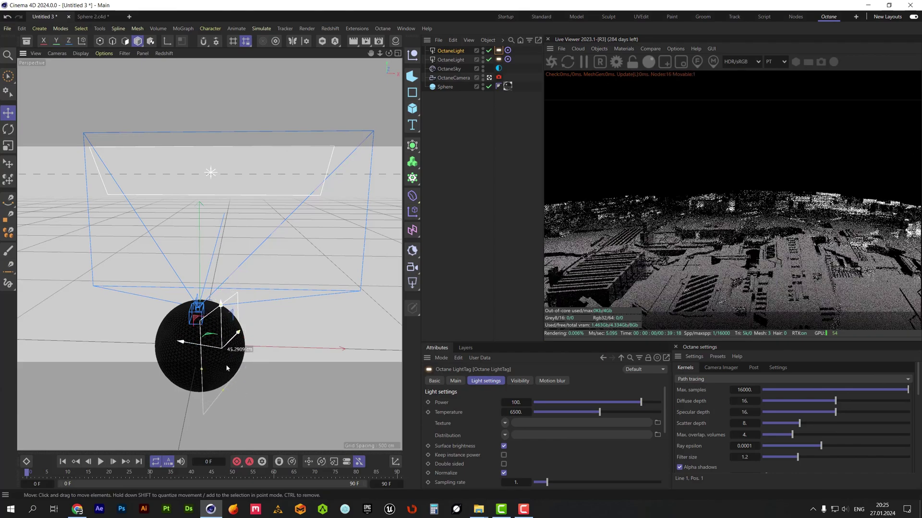
{"action": "left_click_drag", "start_coordinate": [254, 340], "coordinate": [273, 339], "text": "alt"}
{"action": "left_click_drag", "start_coordinate": [206, 331], "coordinate": [143, 355]}
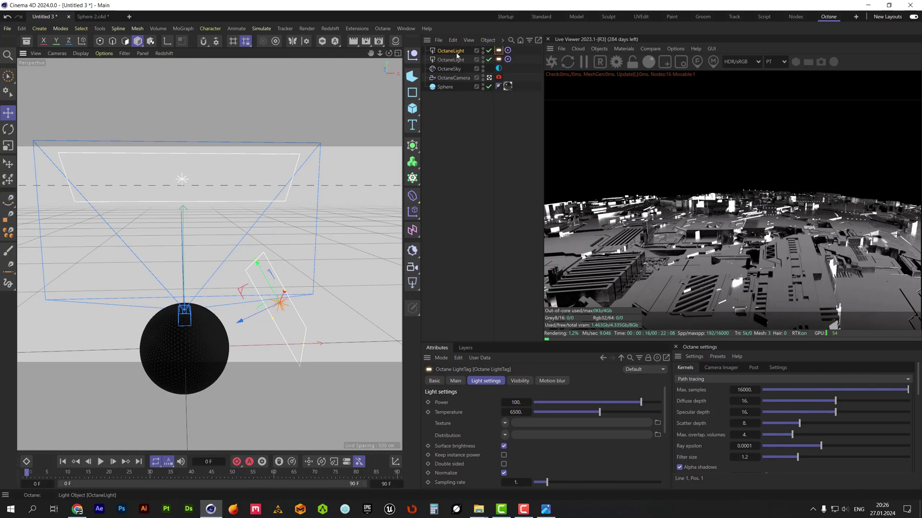
Reduce the second light's X position to about 107.6 cm and set its power near 43.6.
{"action": "left_click", "coordinate": [455, 52]}
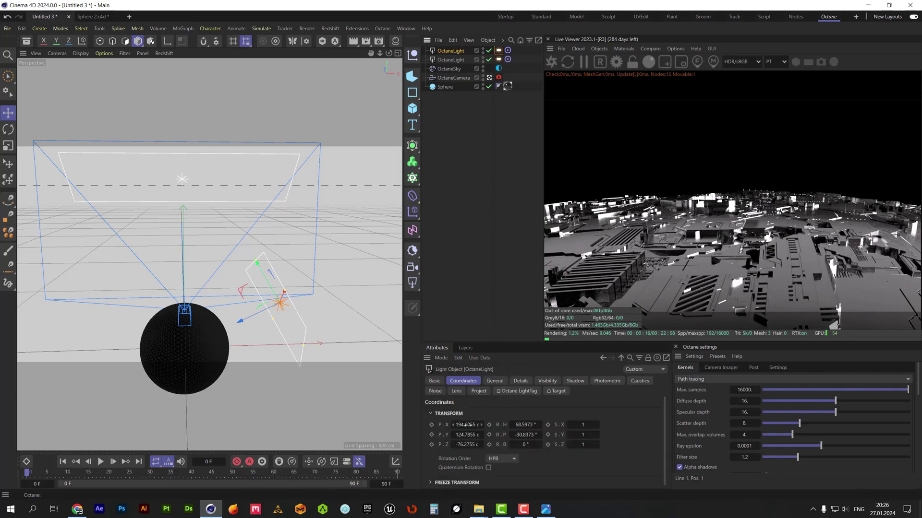
{"action": "left_click_drag", "start_coordinate": [481, 424], "coordinate": [457, 445]}
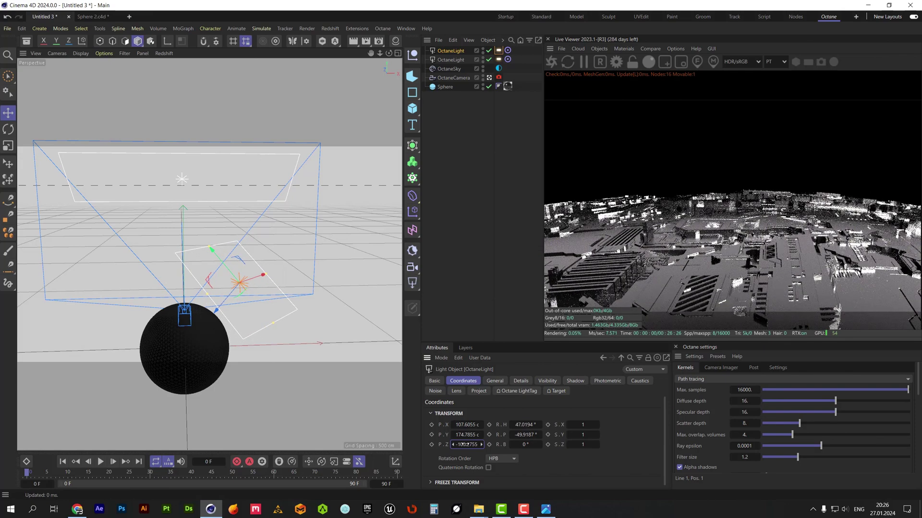
{"action": "left_click", "coordinate": [498, 51]}
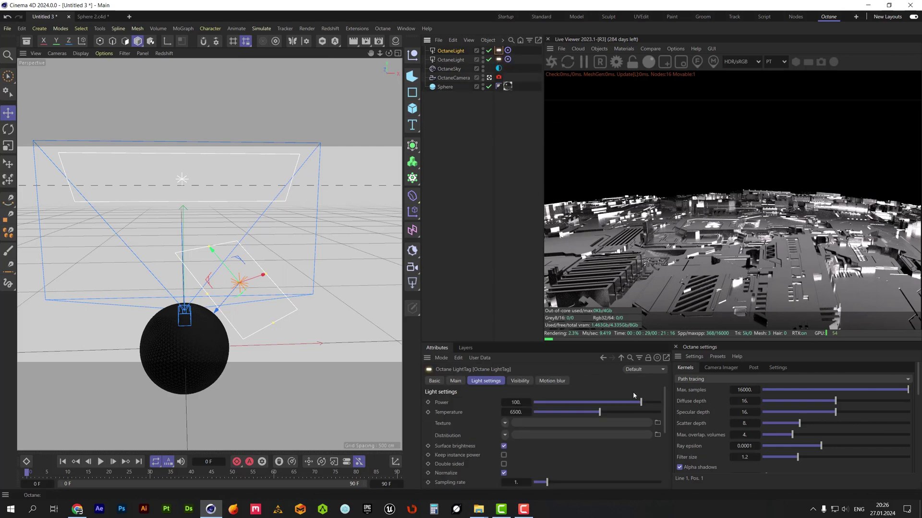
{"action": "mouse_move", "coordinate": [640, 402]}
{"action": "left_mouse_down"}
{"action": "mouse_move", "coordinate": [602, 405]}
{"action": "mouse_move", "coordinate": [637, 400]}
{"action": "left_mouse_up"}
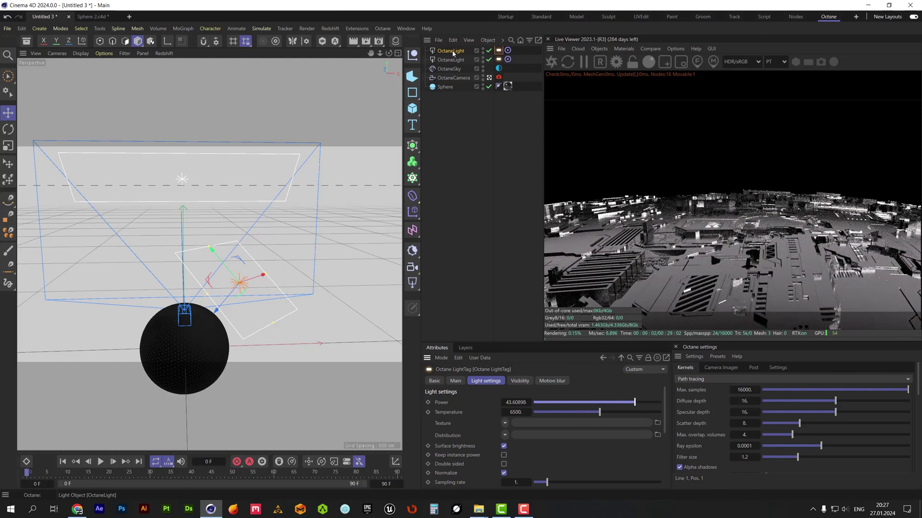
Duplicate the second light and move the copy to the sphere's far left.
{"action": "key", "text": "ctrl+c"}
{"action": "key", "text": "ctrl+v"}
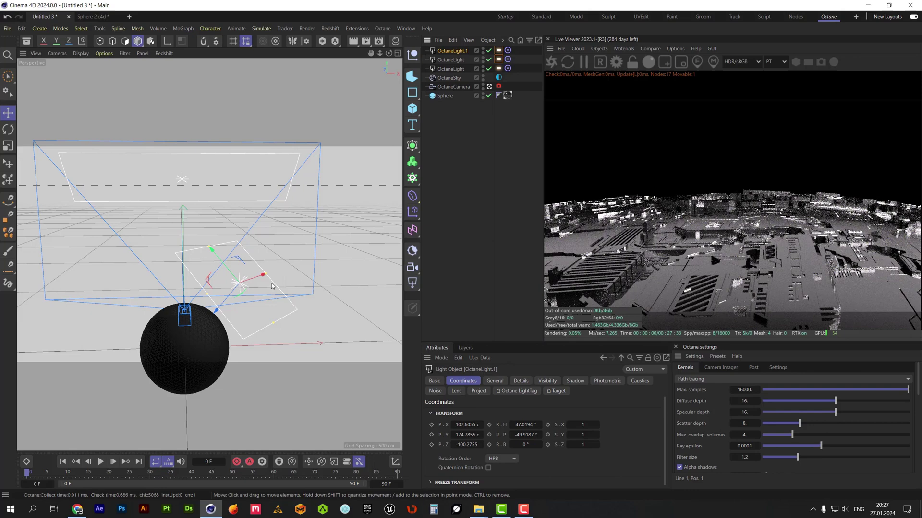
{"action": "left_click_drag", "start_coordinate": [248, 281], "coordinate": [116, 321]}
{"action": "middle_click_drag", "start_coordinate": [116, 321], "coordinate": [236, 310], "text": "alt"}
{"action": "left_click_drag", "start_coordinate": [236, 313], "coordinate": [345, 331], "text": "alt"}
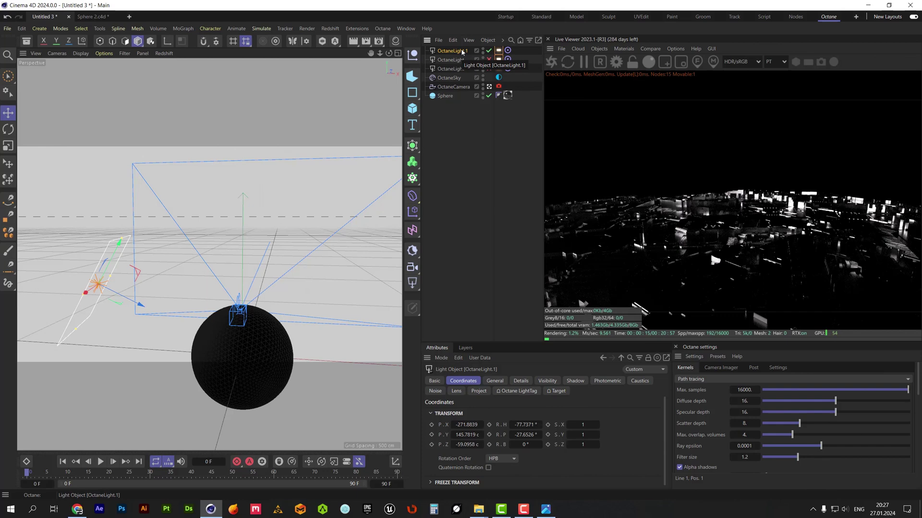
{"action": "mouse_move", "coordinate": [463, 425]}
{"action": "left_mouse_down"}
{"action": "mouse_move", "coordinate": [417, 425]}
{"action": "mouse_move", "coordinate": [463, 437]}
{"action": "left_mouse_up"}
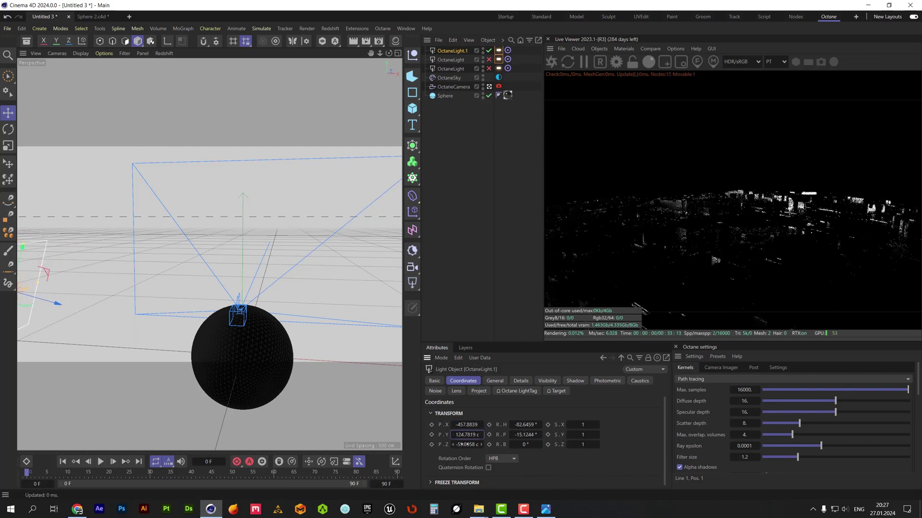
{"action": "middle_click_drag", "start_coordinate": [236, 333], "coordinate": [289, 319], "text": "alt"}
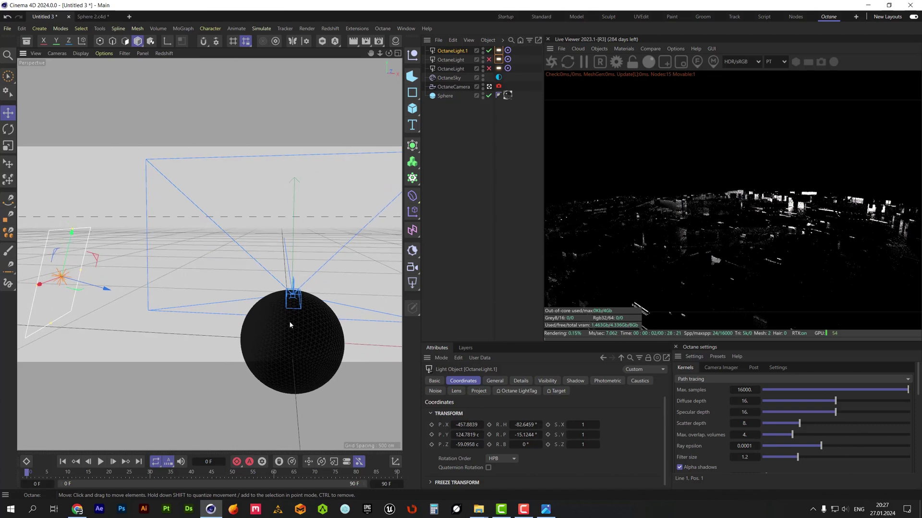
Lower the copy's power to about 19.6 and make sure all three lights are enabled.
{"action": "left_click", "coordinate": [499, 50]}
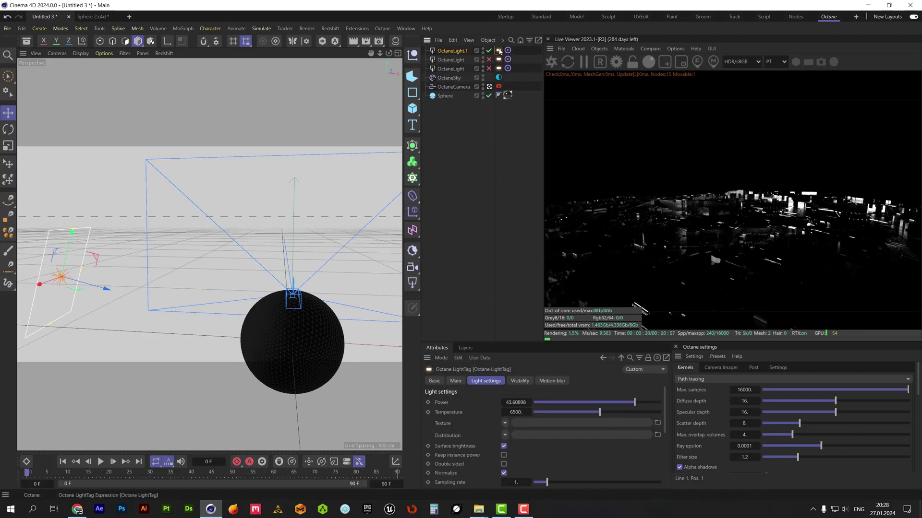
{"action": "mouse_move", "coordinate": [630, 408]}
{"action": "left_mouse_down"}
{"action": "mouse_move", "coordinate": [600, 410]}
{"action": "mouse_move", "coordinate": [622, 410]}
{"action": "left_mouse_up"}
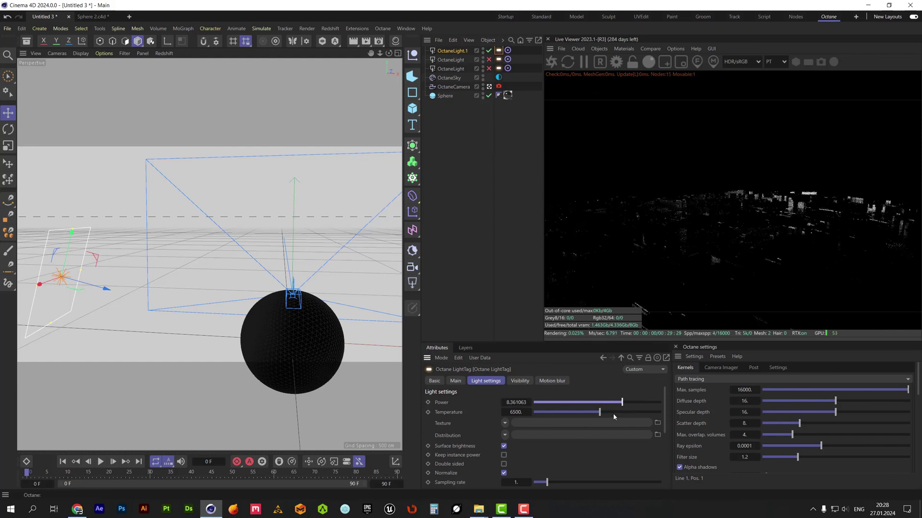
{"action": "left_click", "coordinate": [489, 50]}
{"action": "left_click", "coordinate": [489, 50]}
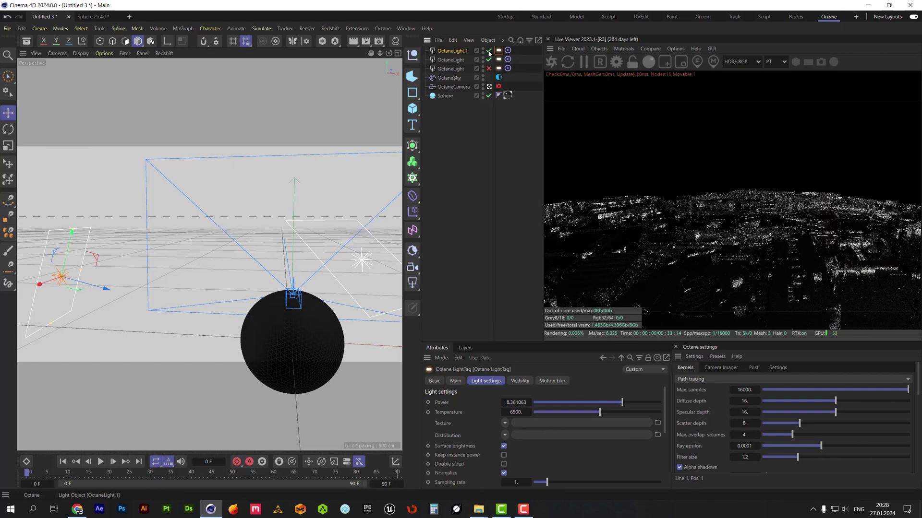
{"action": "left_click", "coordinate": [489, 69]}
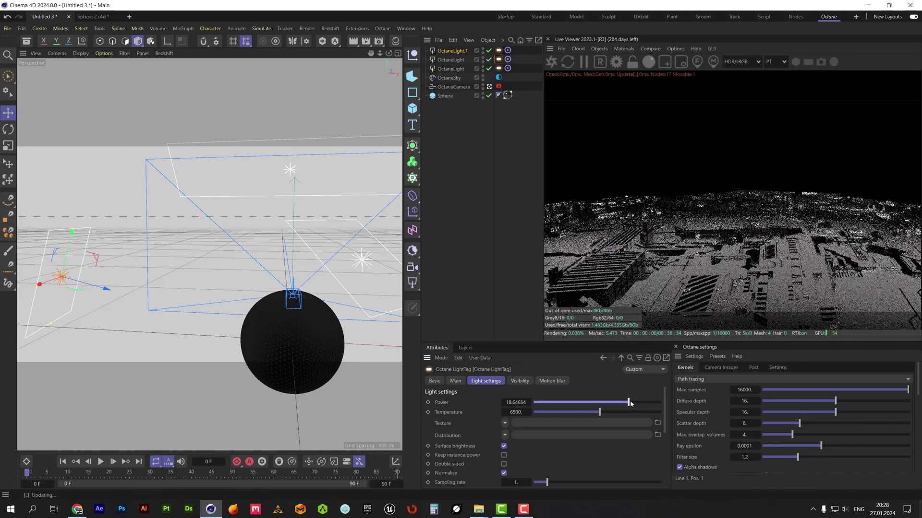
{"action": "left_click_drag", "start_coordinate": [632, 405], "coordinate": [628, 408]}
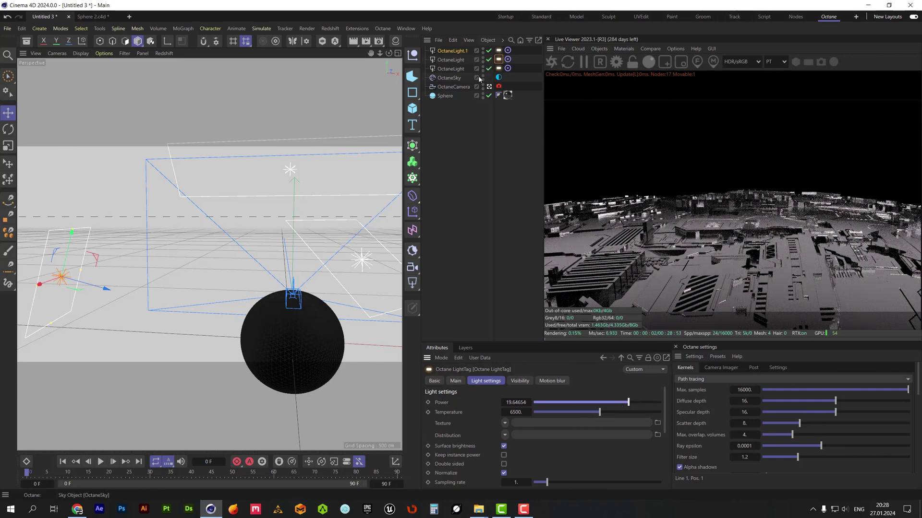
Drag the 44TH_STREET HDRI from the asset browser onto OctaneSky's environment Texture field.
{"action": "left_click", "coordinate": [454, 79]}
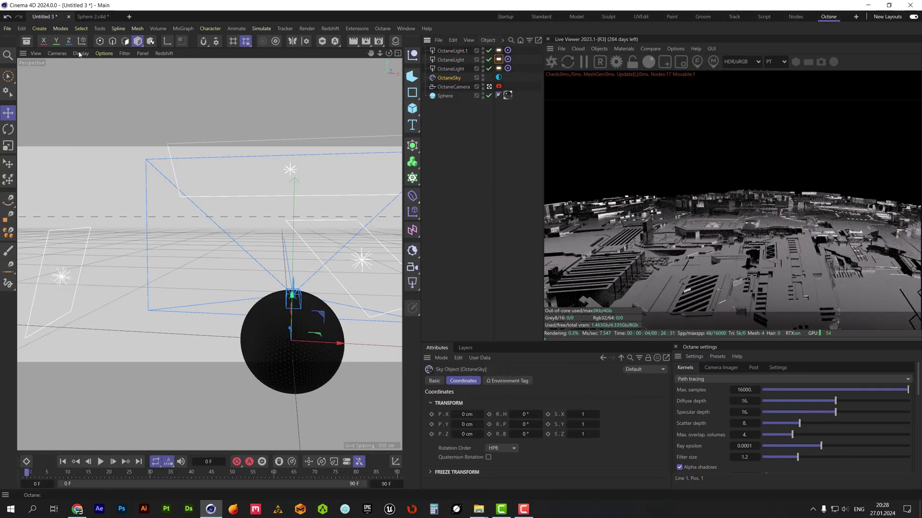
{"action": "left_click", "coordinate": [28, 42]}
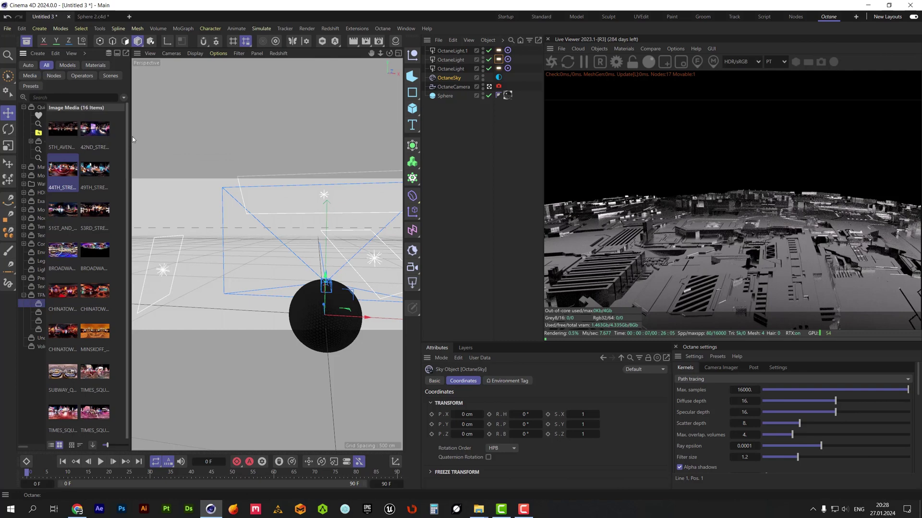
{"action": "left_click_drag", "start_coordinate": [129, 140], "coordinate": [189, 146]}
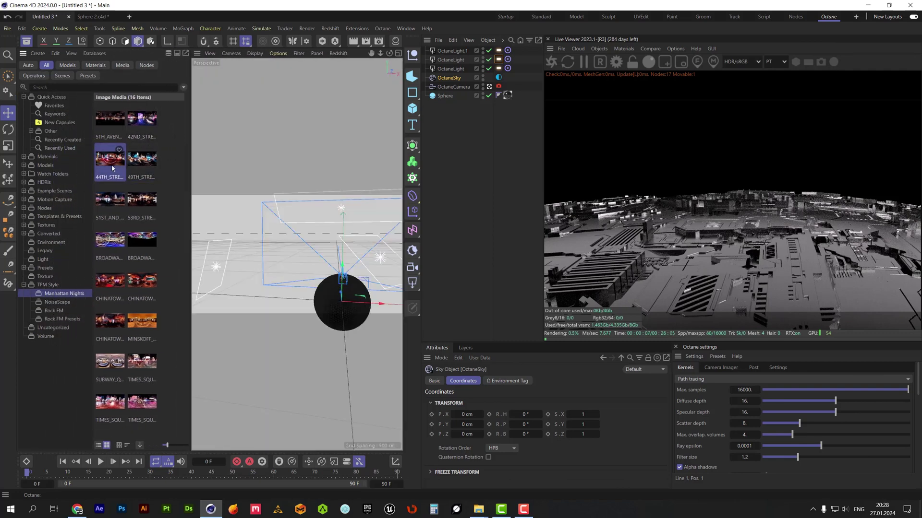
{"action": "left_click", "coordinate": [500, 78]}
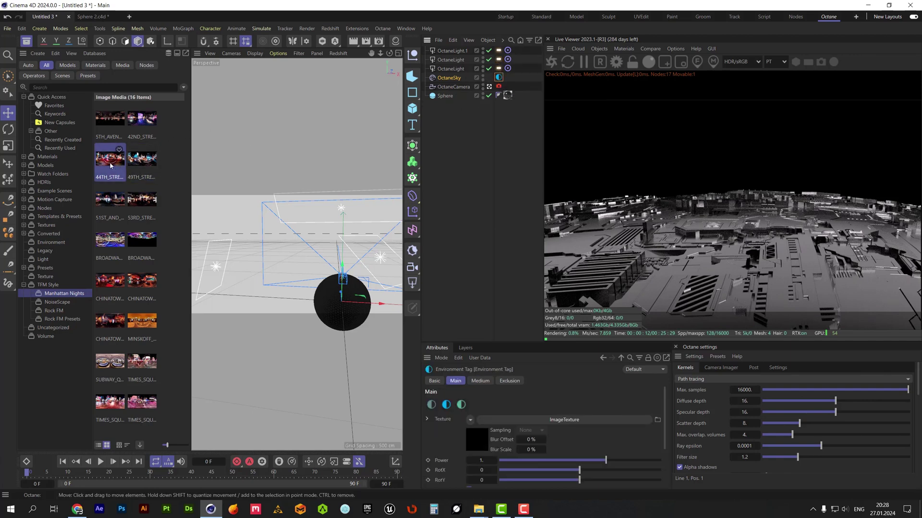
{"action": "left_click_drag", "start_coordinate": [300, 305], "coordinate": [568, 422]}
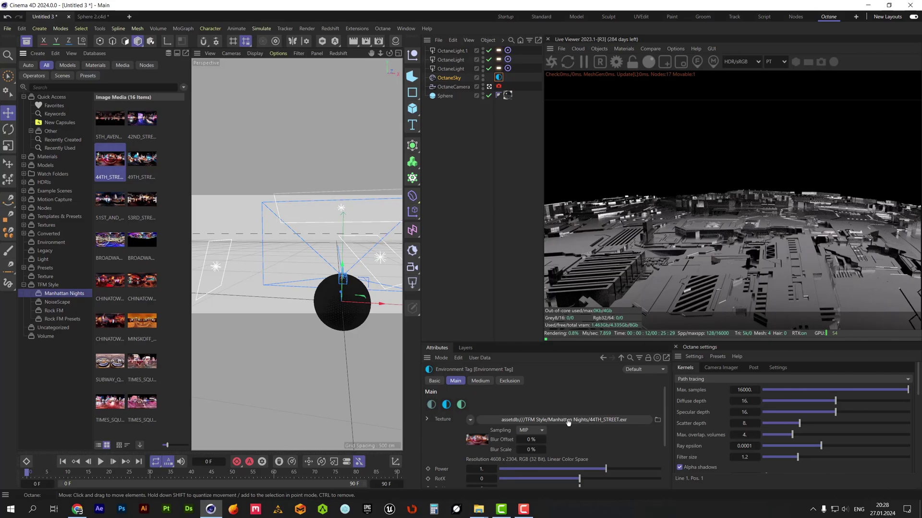
{"action": "left_click", "coordinate": [77, 510]}
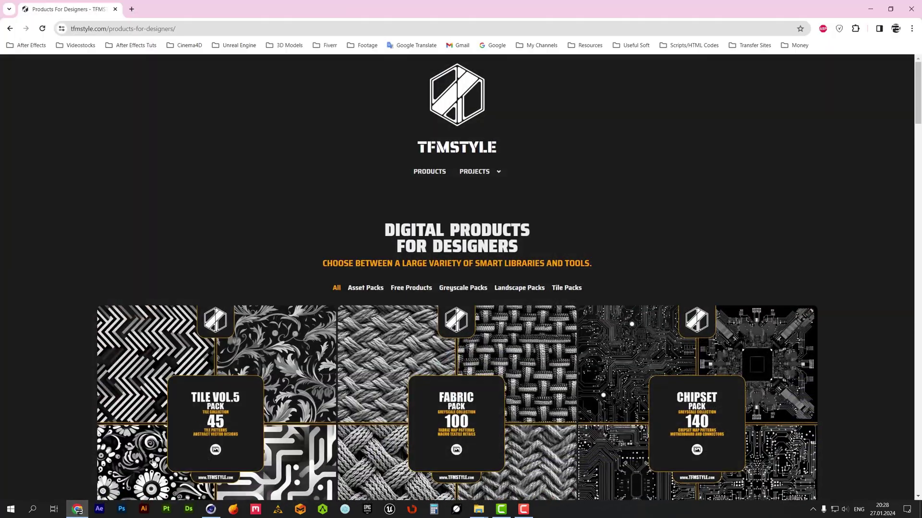
{"action": "mouse_move", "coordinate": [917, 105]}
{"action": "left_mouse_down"}
{"action": "mouse_move", "coordinate": [918, 478]}
{"action": "mouse_move", "coordinate": [917, 100]}
{"action": "left_mouse_up"}
{"action": "left_click", "coordinate": [213, 511]}
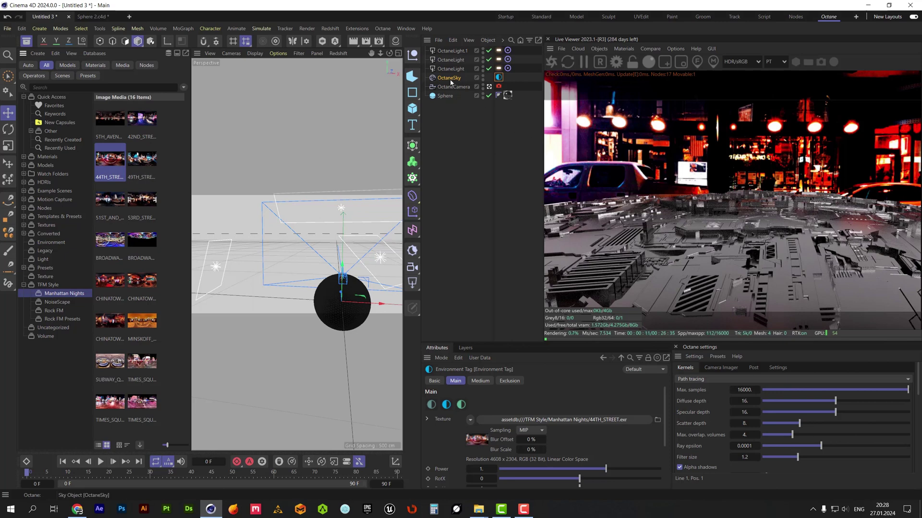
Duplicate the Octane sky and give the copy a black RGBspectrum texture.
{"action": "left_click_drag", "start_coordinate": [455, 79], "coordinate": [455, 74], "text": "ctrl"}
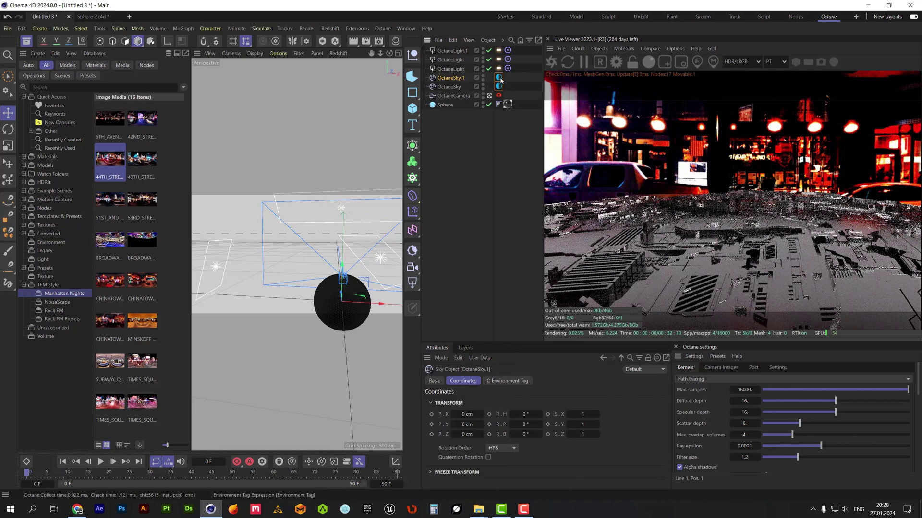
{"action": "left_click", "coordinate": [431, 405]}
{"action": "left_click", "coordinate": [477, 439]}
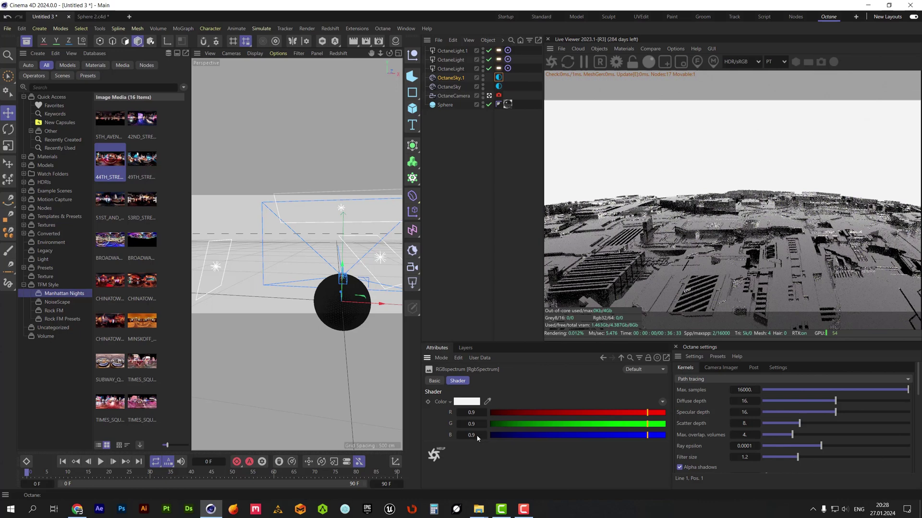
{"action": "left_click", "coordinate": [469, 409]}
{"action": "left_click_drag", "start_coordinate": [551, 490], "coordinate": [486, 489]}
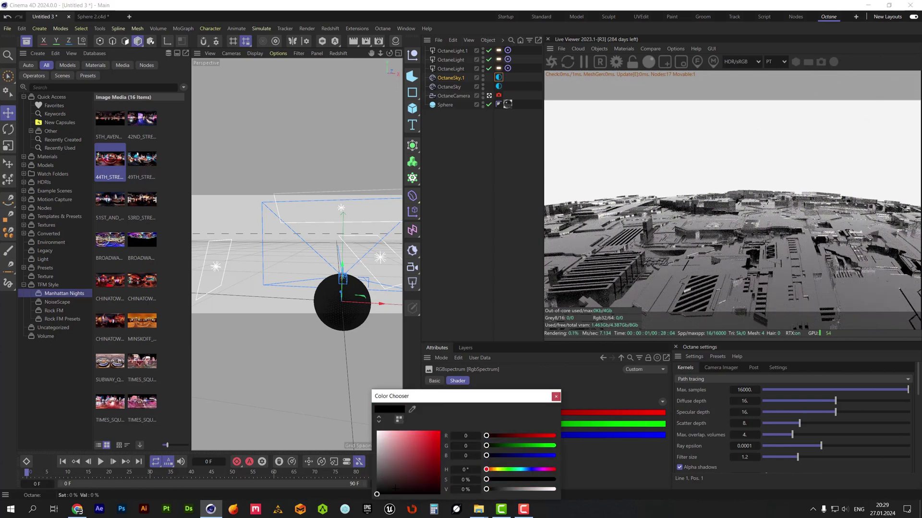
Set the copy's environment type to Visible environment and close the asset browser.
{"action": "left_click", "coordinate": [621, 358]}
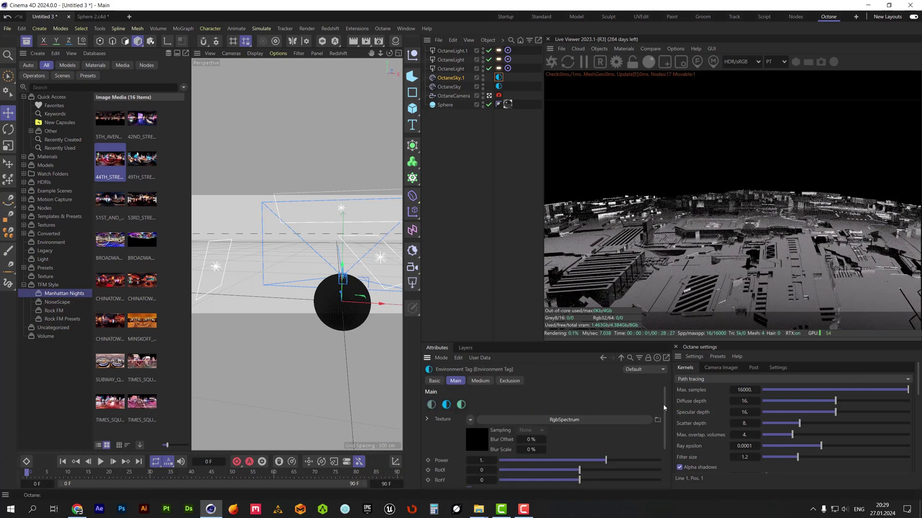
{"action": "left_click_drag", "start_coordinate": [664, 408], "coordinate": [667, 445]}
{"action": "left_click", "coordinate": [591, 448]}
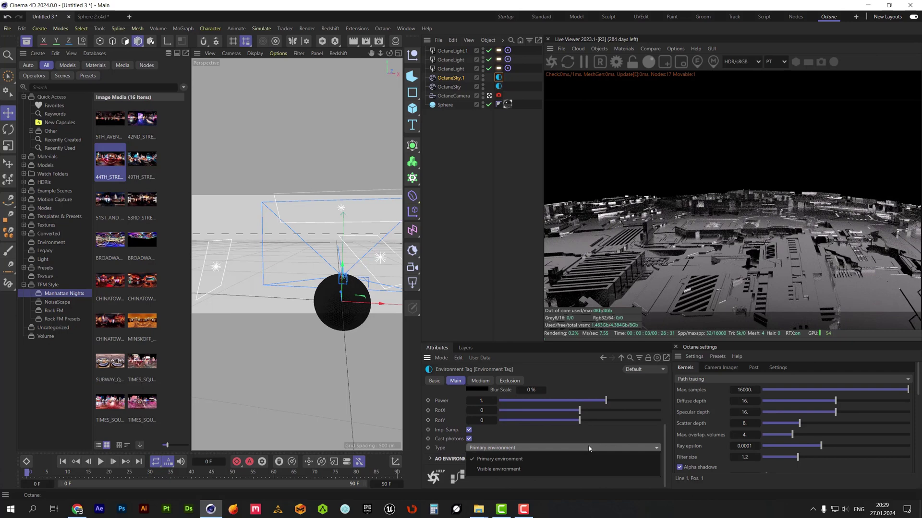
{"action": "left_click", "coordinate": [508, 472]}
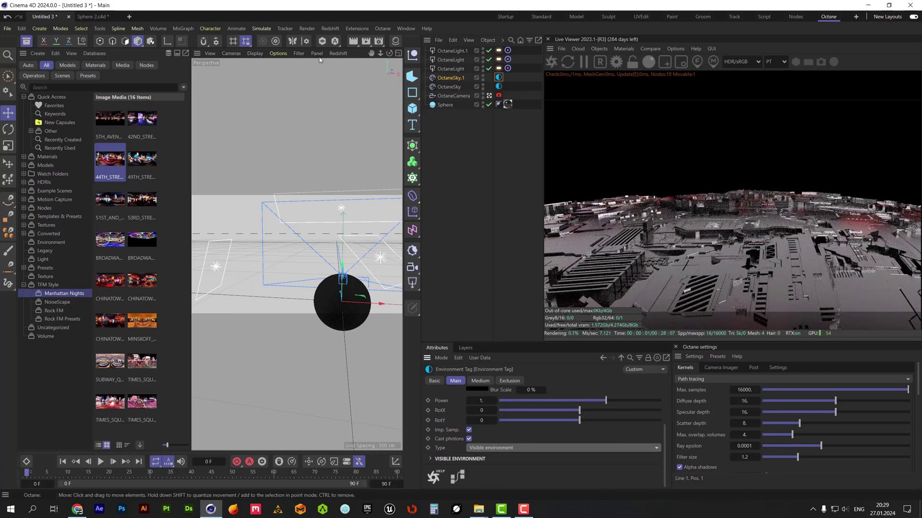
{"action": "key", "text": "shift+F8"}
Set the street HDRI's power to about 3.62 with RotX -0.15 and RotY 0.09.
{"action": "left_click", "coordinate": [499, 87]}
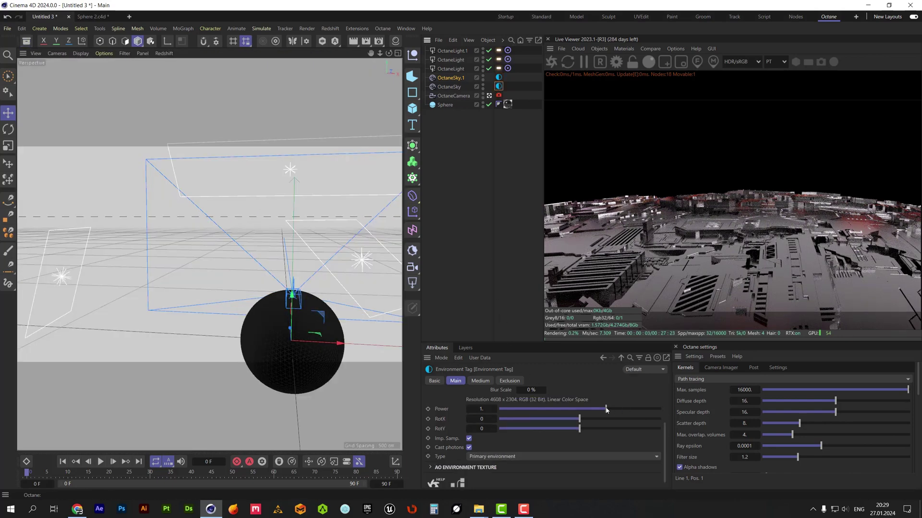
{"action": "left_click_drag", "start_coordinate": [621, 409], "coordinate": [641, 410]}
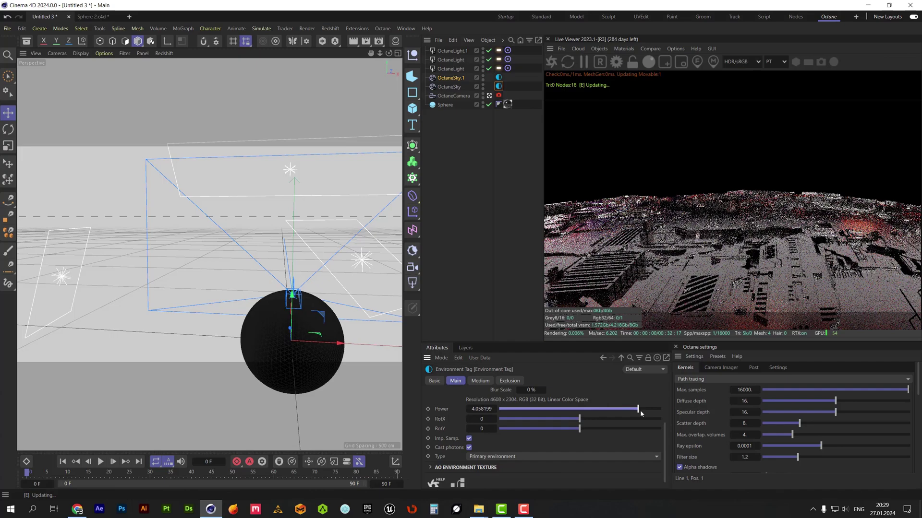
{"action": "left_click_drag", "start_coordinate": [640, 412], "coordinate": [634, 413]}
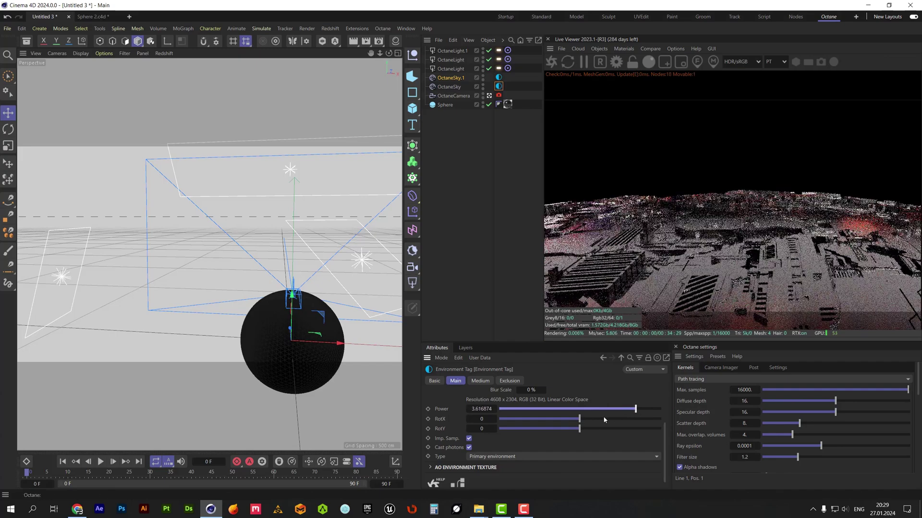
{"action": "left_click_drag", "start_coordinate": [578, 419], "coordinate": [592, 433]}
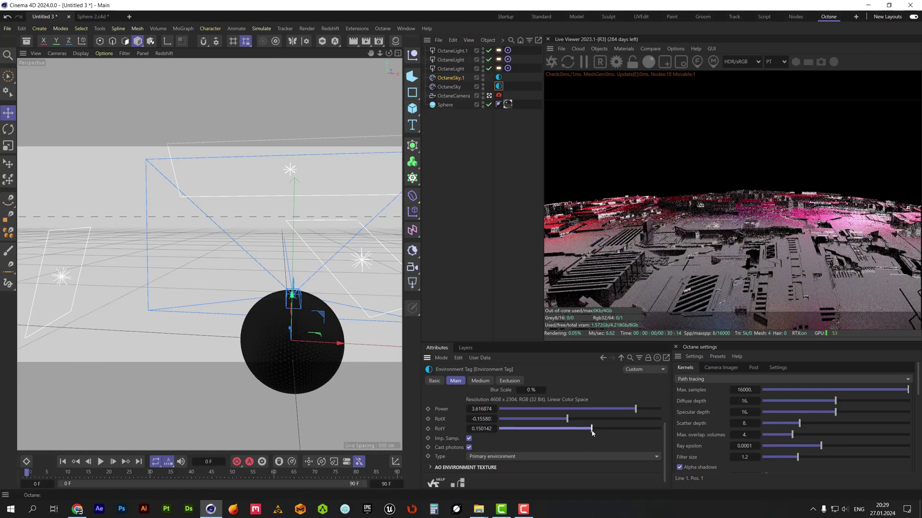
{"action": "left_click_drag", "start_coordinate": [567, 421], "coordinate": [587, 431]}
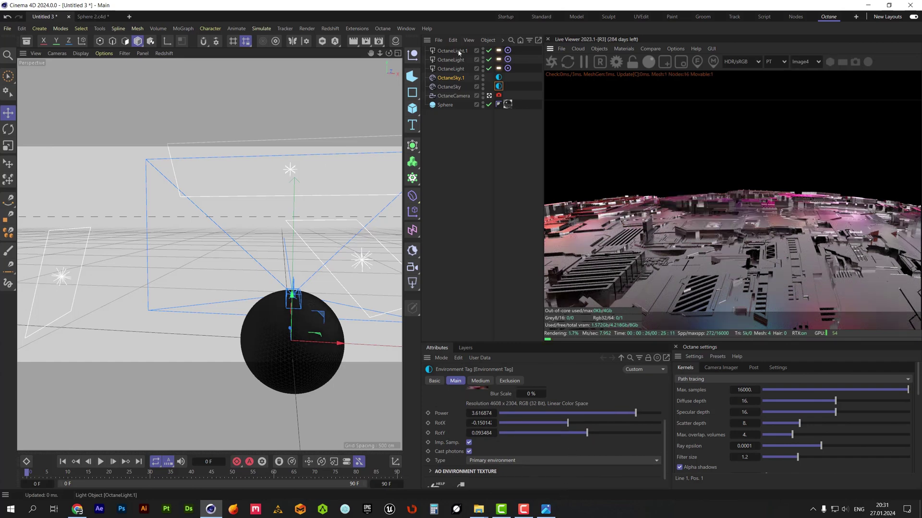
Lower one Octane light's power to about 0.76.
{"action": "left_click", "coordinate": [450, 69]}
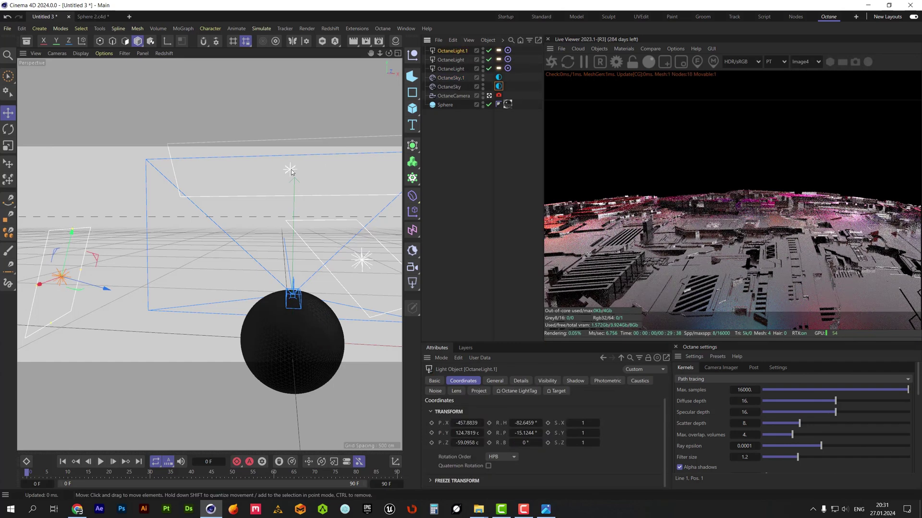
{"action": "left_click", "coordinate": [498, 68]}
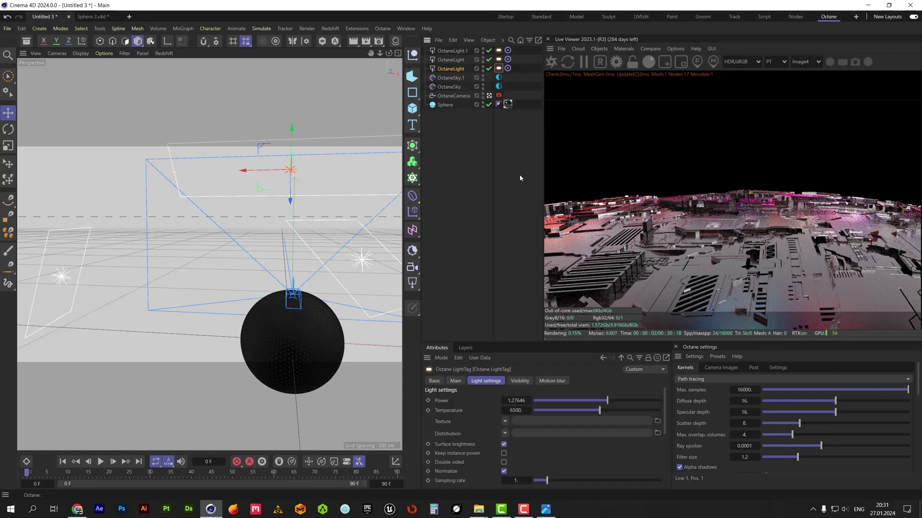
{"action": "left_click_drag", "start_coordinate": [607, 401], "coordinate": [604, 401]}
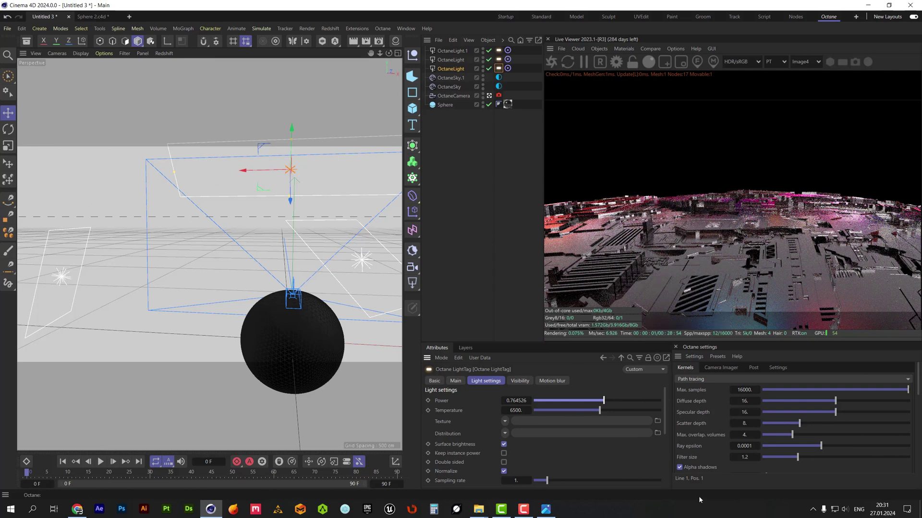
Enable bloom with power 219 and cutoff 0.13, and reduce chromatic aberration.
{"action": "left_click", "coordinate": [754, 368]}
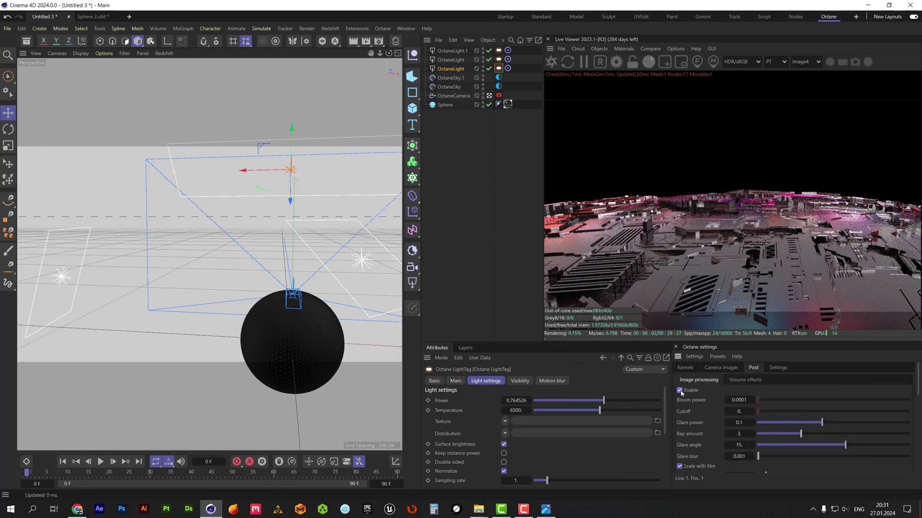
{"action": "left_click_drag", "start_coordinate": [811, 400], "coordinate": [898, 399]}
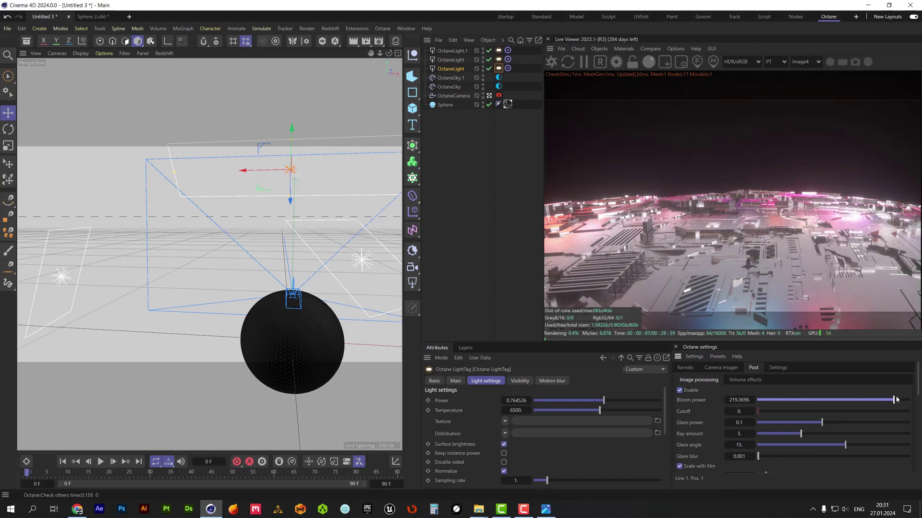
{"action": "left_click_drag", "start_coordinate": [773, 414], "coordinate": [843, 418]}
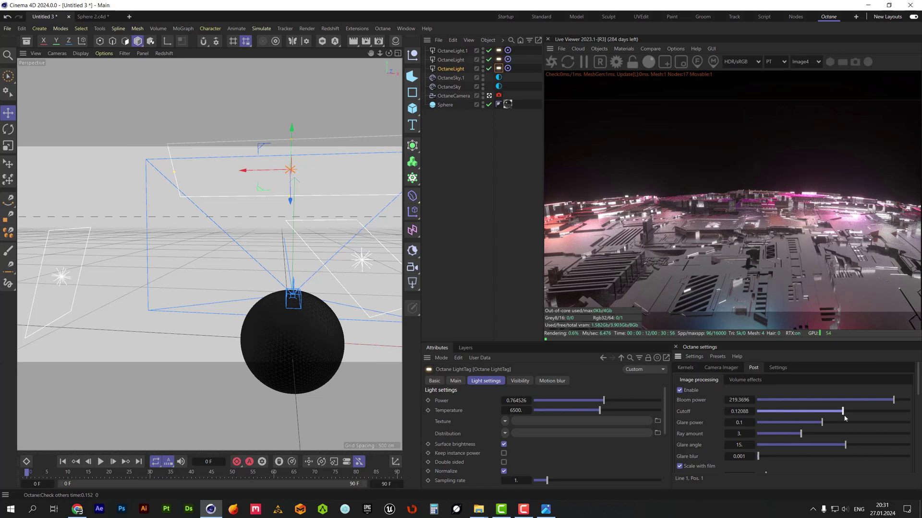
{"action": "scroll", "coordinate": [877, 424], "scroll_direction": "down", "scroll_amount": 5}
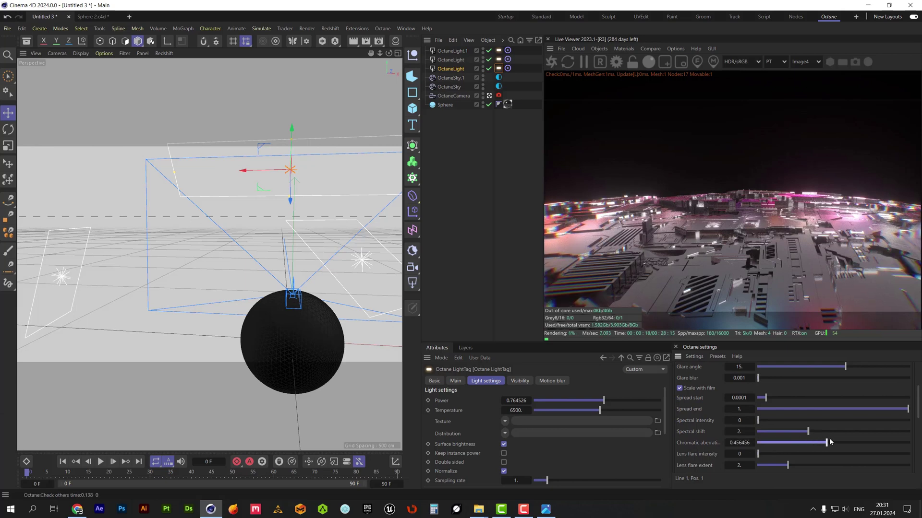
{"action": "mouse_move", "coordinate": [780, 444]}
{"action": "left_mouse_down"}
{"action": "mouse_move", "coordinate": [770, 445]}
{"action": "mouse_move", "coordinate": [794, 446]}
{"action": "left_mouse_up"}
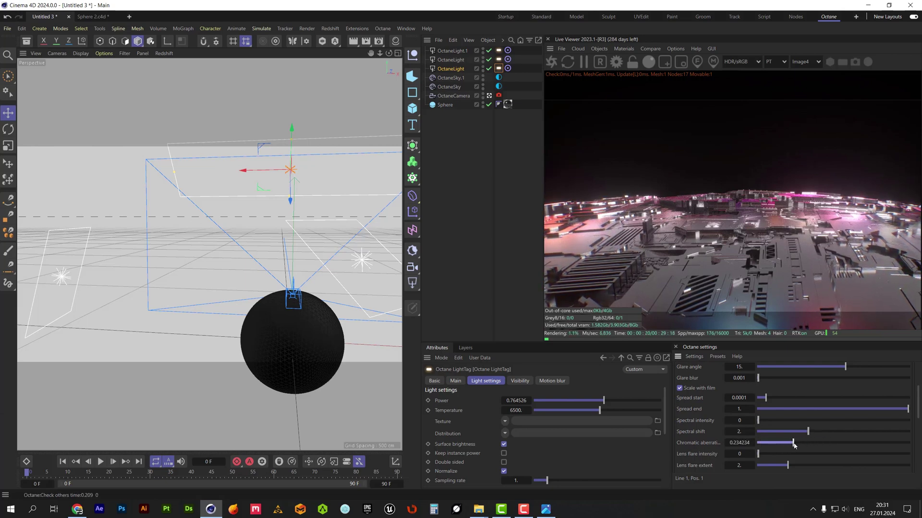
{"action": "scroll", "coordinate": [917, 407], "scroll_direction": "up", "scroll_amount": 5}
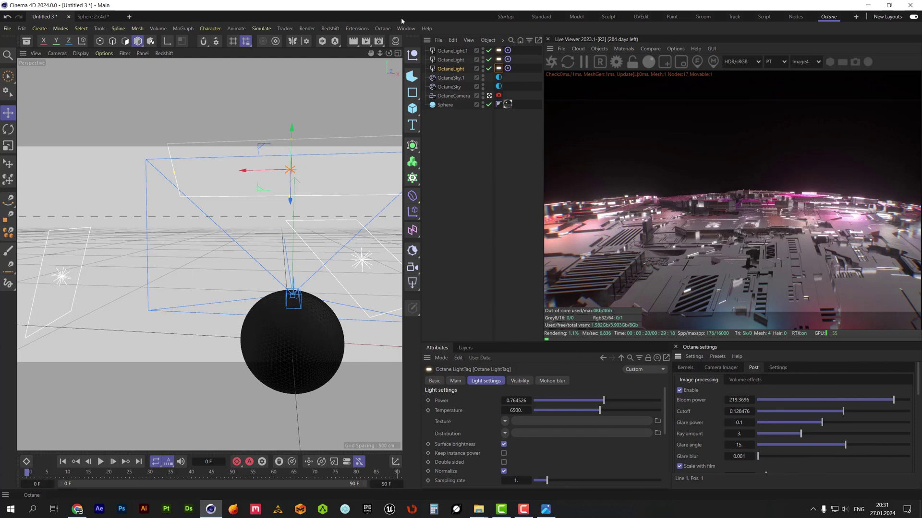
Add a Null and parent the Octane camera under it.
{"action": "left_click", "coordinate": [412, 56]}
{"action": "middle_click", "coordinate": [158, 181]}
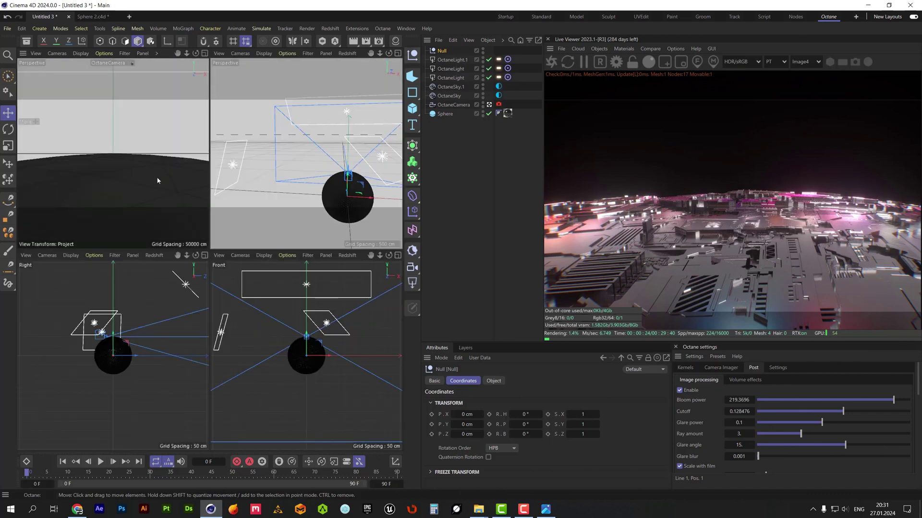
{"action": "middle_click", "coordinate": [157, 181]}
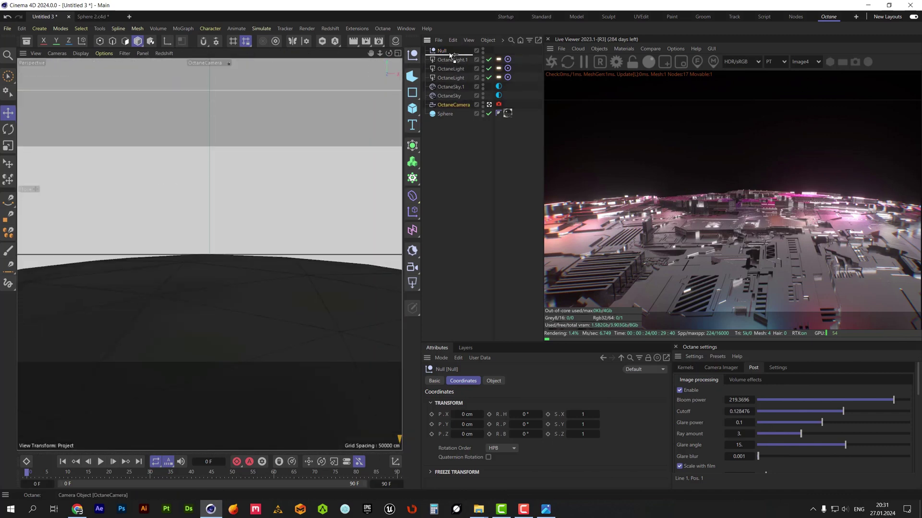
{"action": "left_click_drag", "start_coordinate": [446, 51], "coordinate": [446, 51]}
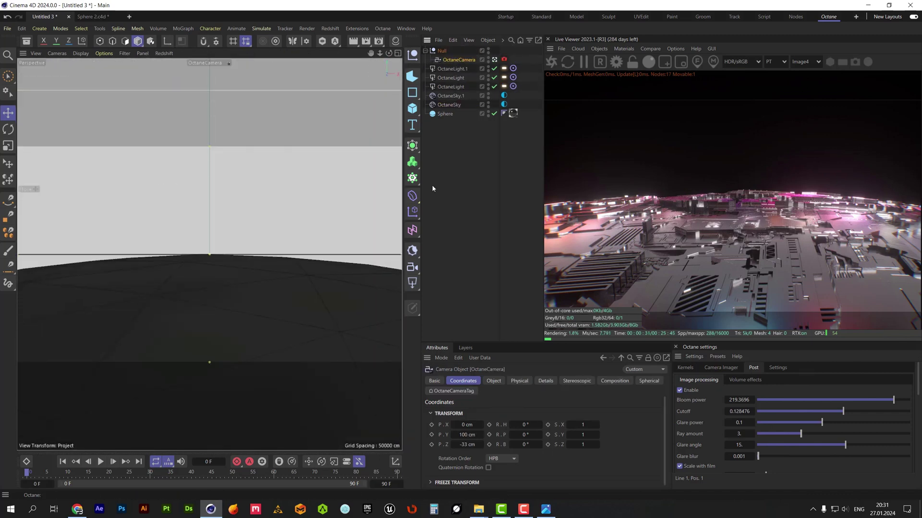
{"action": "left_click", "coordinate": [444, 51]}
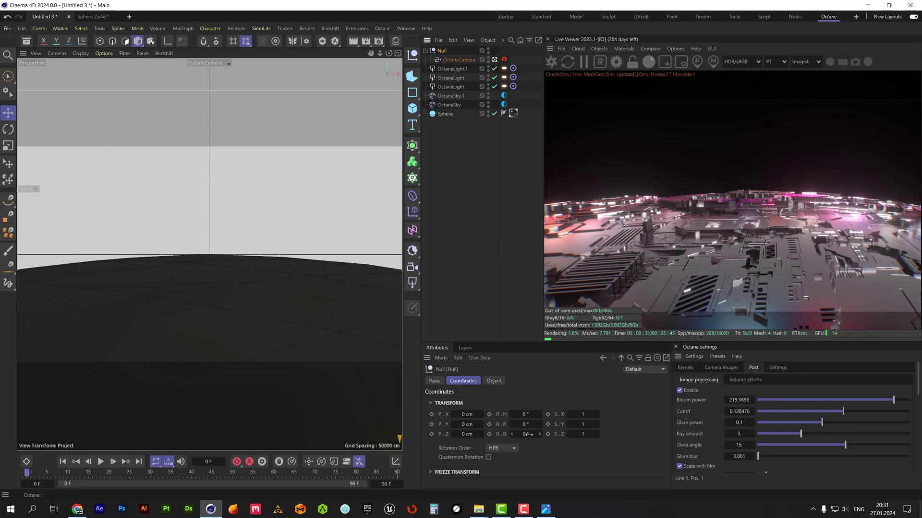
{"action": "left_click", "coordinate": [528, 434]}
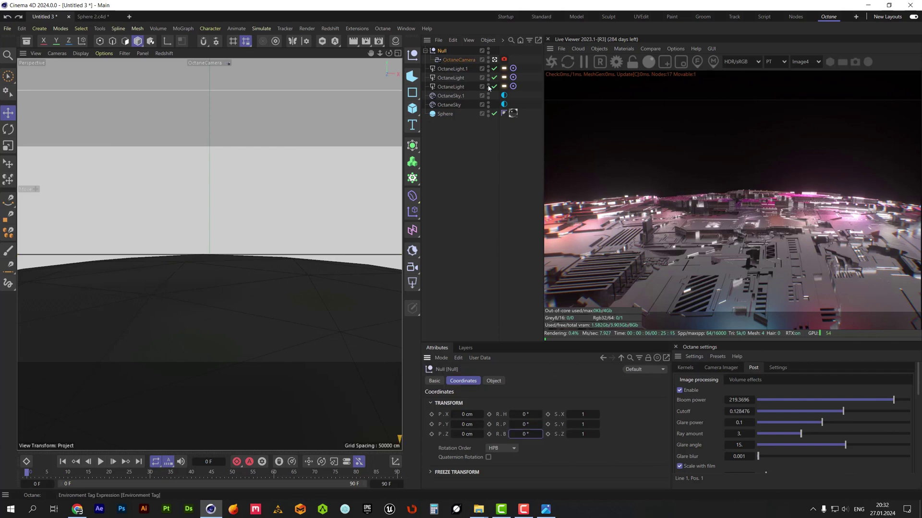
Parent the three OctaneLights under the Null and test tilting its pitch.
{"action": "left_click", "coordinate": [450, 105]}
{"action": "left_click", "coordinate": [456, 87], "text": "shift"}
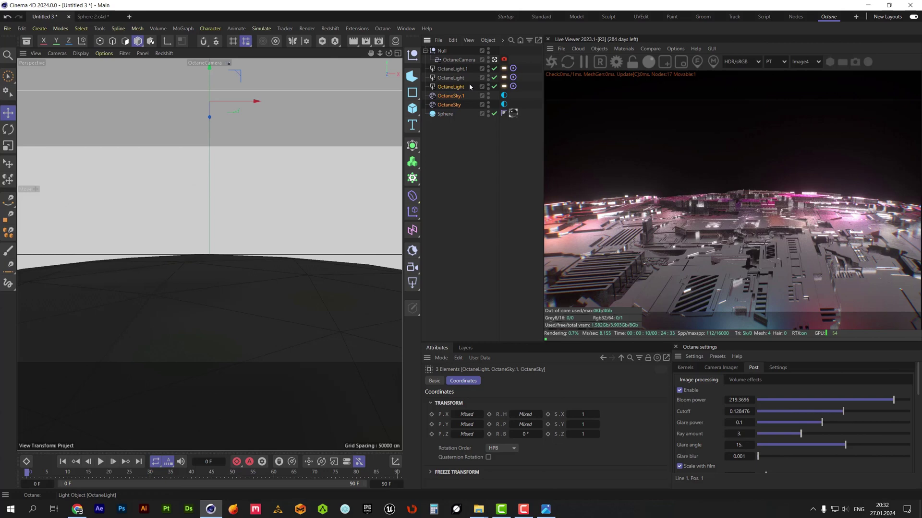
{"action": "left_click", "coordinate": [460, 77]}
{"action": "left_click", "coordinate": [454, 69], "text": "shift"}
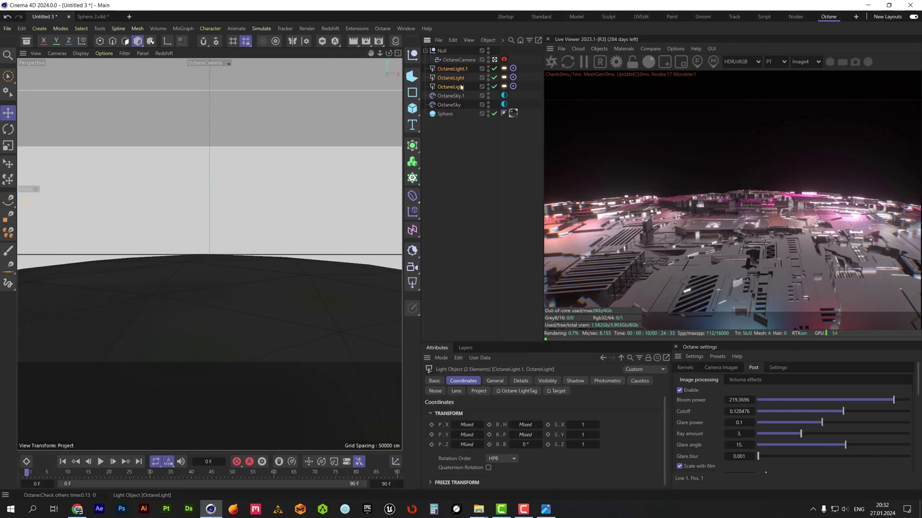
{"action": "left_click_drag", "start_coordinate": [456, 60], "coordinate": [456, 59]}
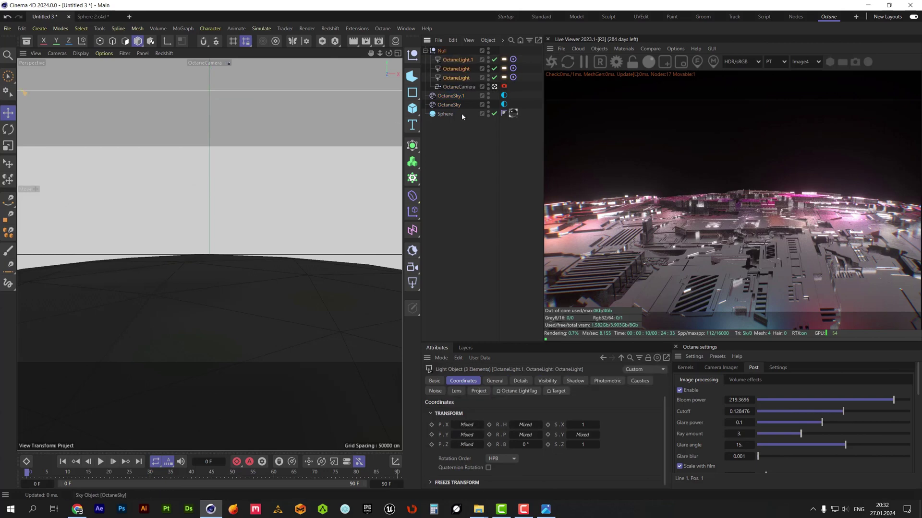
{"action": "left_click", "coordinate": [442, 51]}
{"action": "mouse_move", "coordinate": [540, 425]}
{"action": "left_mouse_down"}
{"action": "mouse_move", "coordinate": [521, 424]}
{"action": "mouse_move", "coordinate": [544, 425]}
{"action": "mouse_move", "coordinate": [531, 424]}
{"action": "left_mouse_up"}
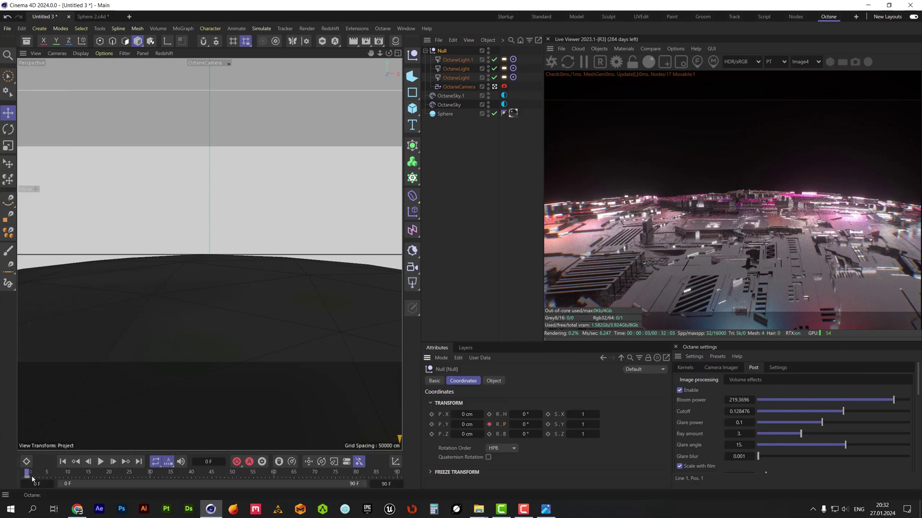
Keyframe the Null's pitch rotation at 24° further along the timeline.
{"action": "left_click_drag", "start_coordinate": [33, 479], "coordinate": [229, 478]}
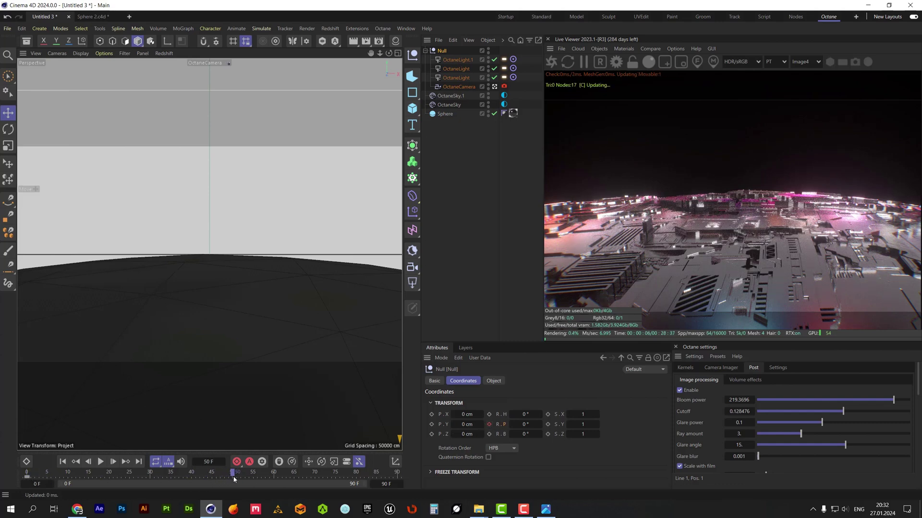
{"action": "left_click_drag", "start_coordinate": [523, 424], "coordinate": [541, 425]}
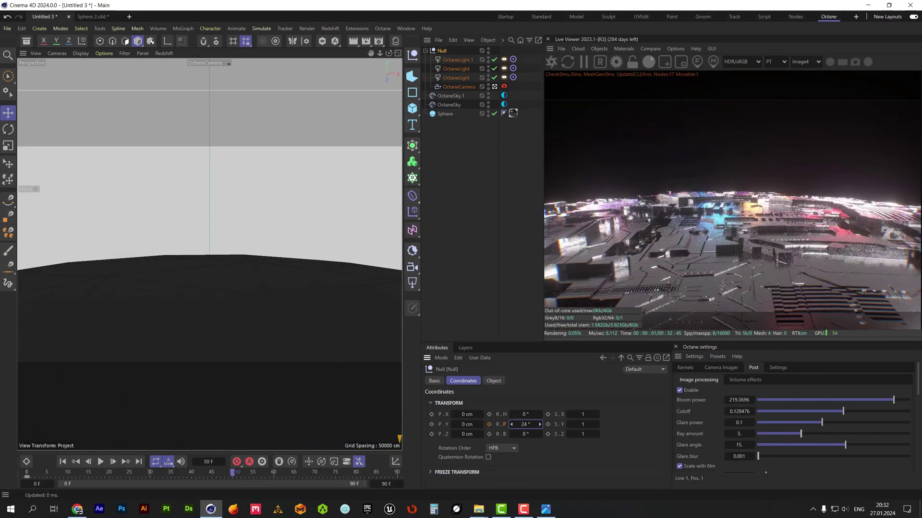
{"action": "left_click", "coordinate": [489, 424]}
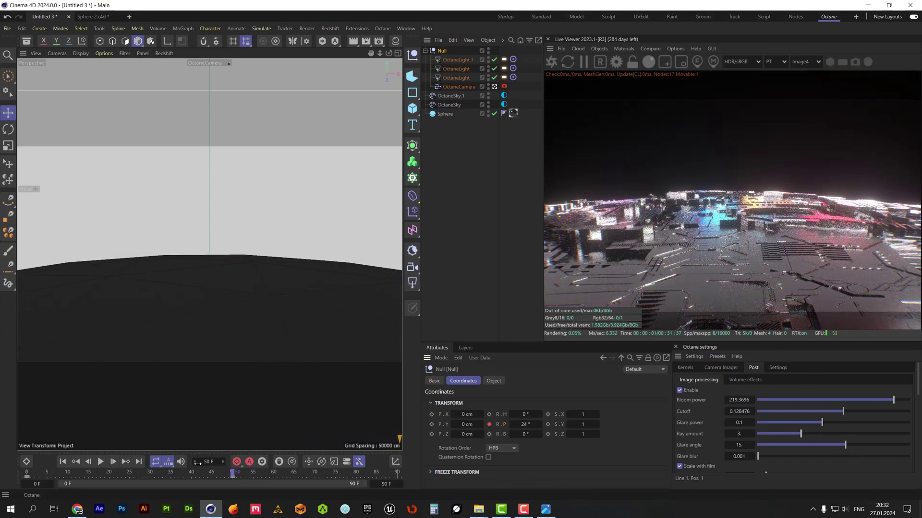
Play the rotation back from the start to check it, then open the Timeline editor.
{"action": "left_click", "coordinate": [100, 462]}
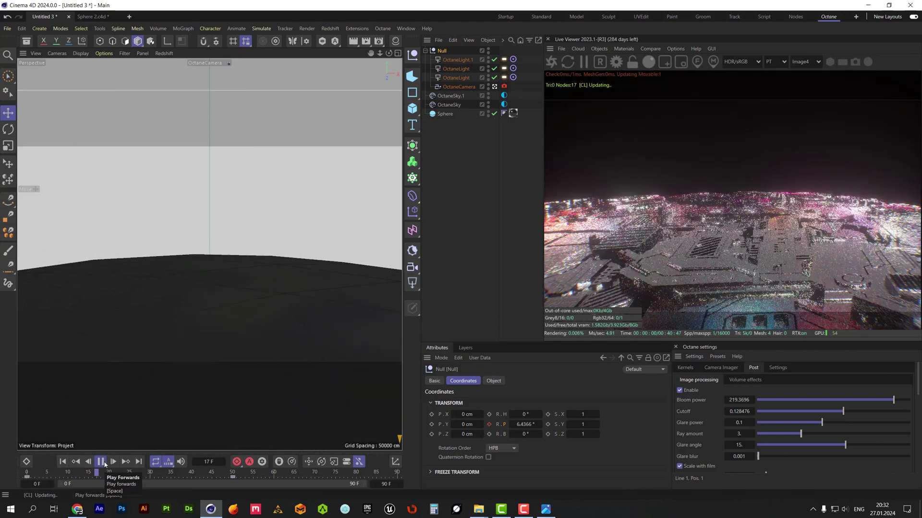
{"action": "left_click", "coordinate": [101, 461]}
{"action": "left_click", "coordinate": [231, 477]}
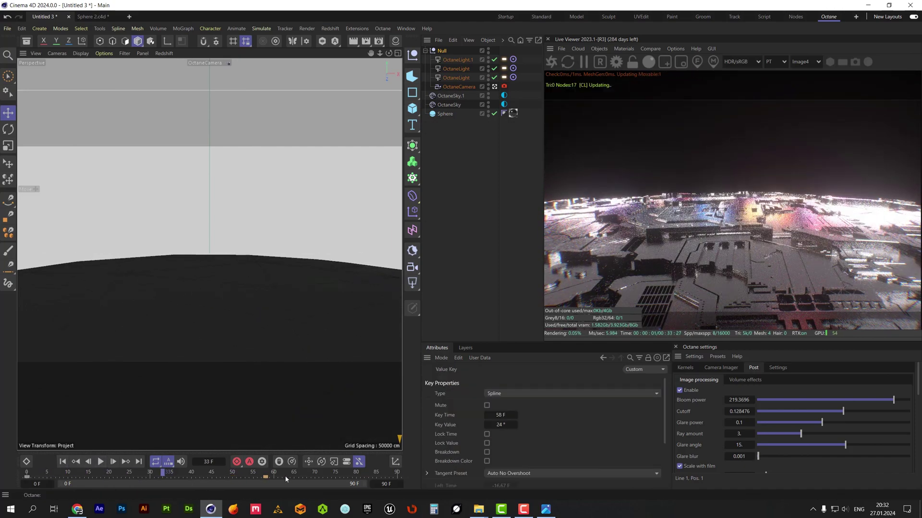
{"action": "left_click", "coordinate": [63, 462]}
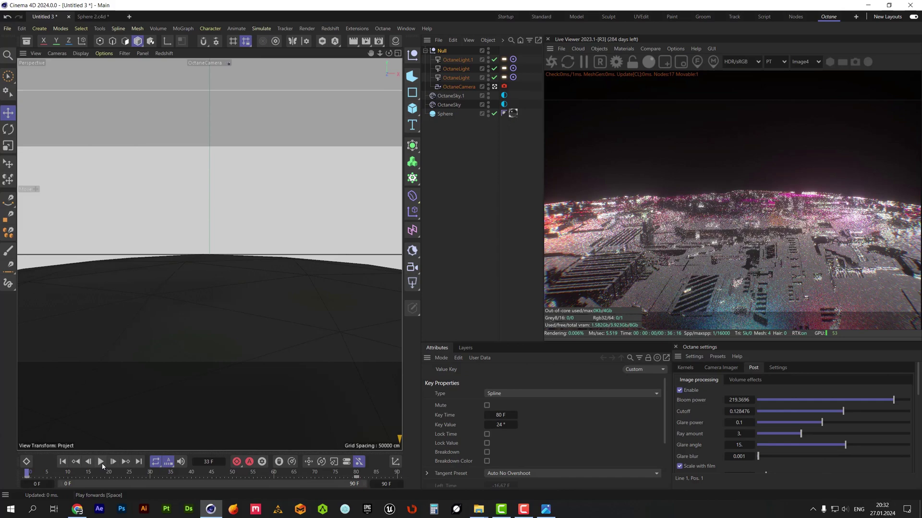
{"action": "left_click", "coordinate": [101, 462]}
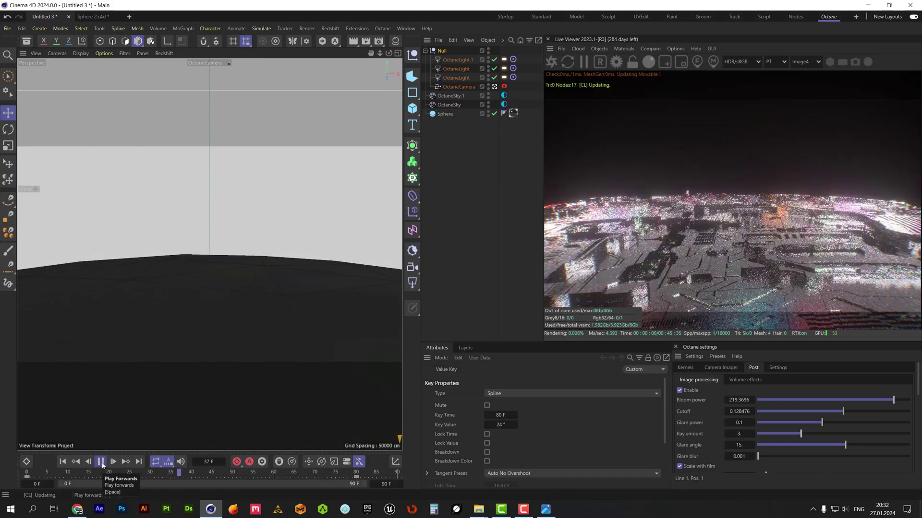
{"action": "left_click", "coordinate": [100, 462]}
{"action": "left_click", "coordinate": [63, 462]}
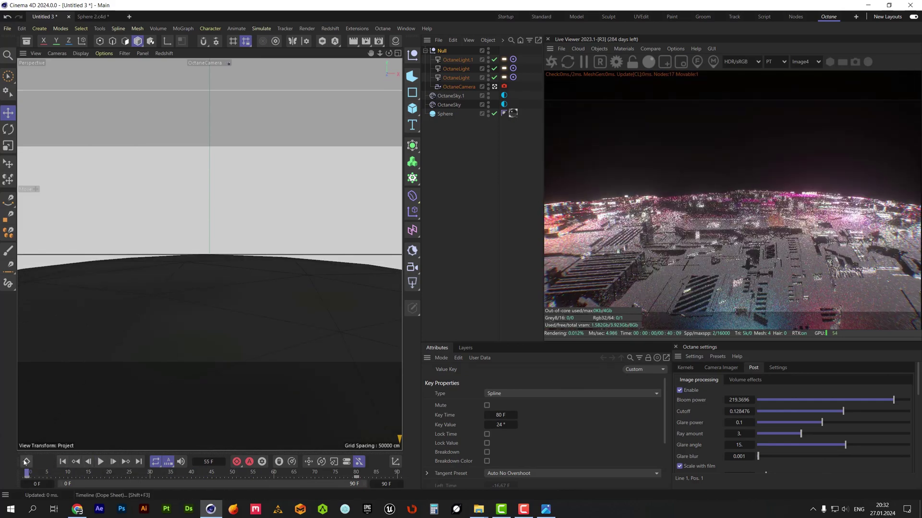
{"action": "left_click_drag", "start_coordinate": [119, 451], "coordinate": [119, 250]}
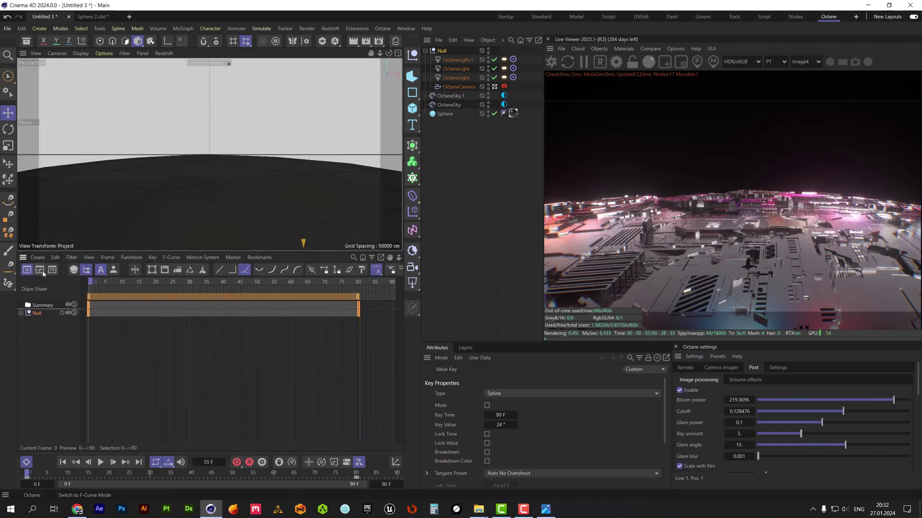
Make the Null's rotation keys linear and set the track's After mode to Continue.
{"action": "left_click", "coordinate": [42, 271]}
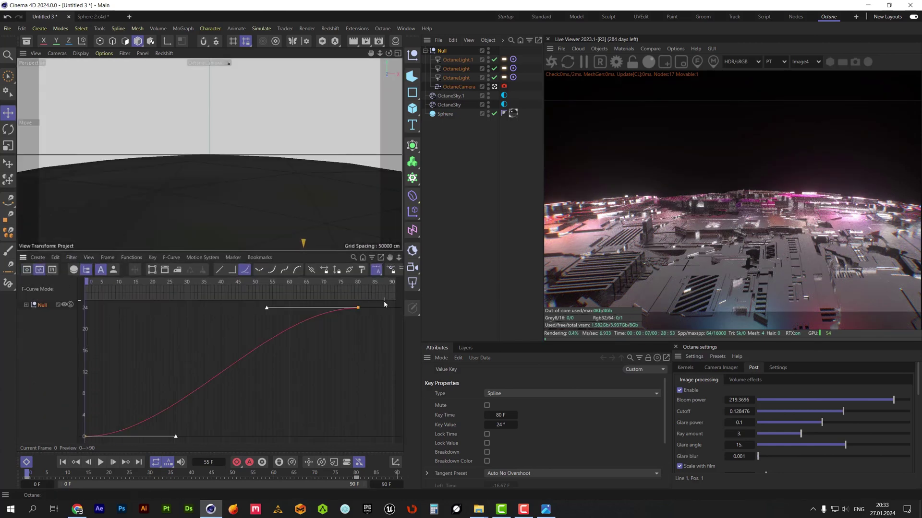
{"action": "left_click_drag", "start_coordinate": [384, 303], "coordinate": [76, 453]}
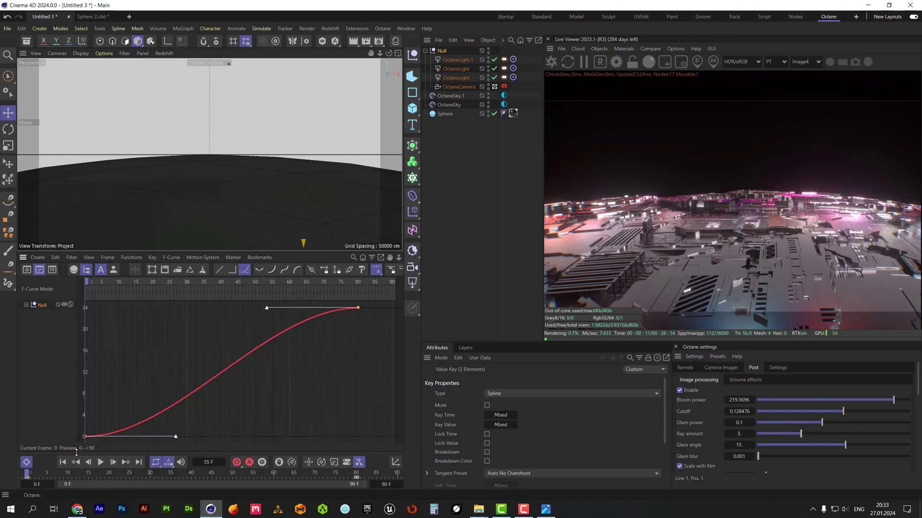
{"action": "left_click", "coordinate": [219, 270]}
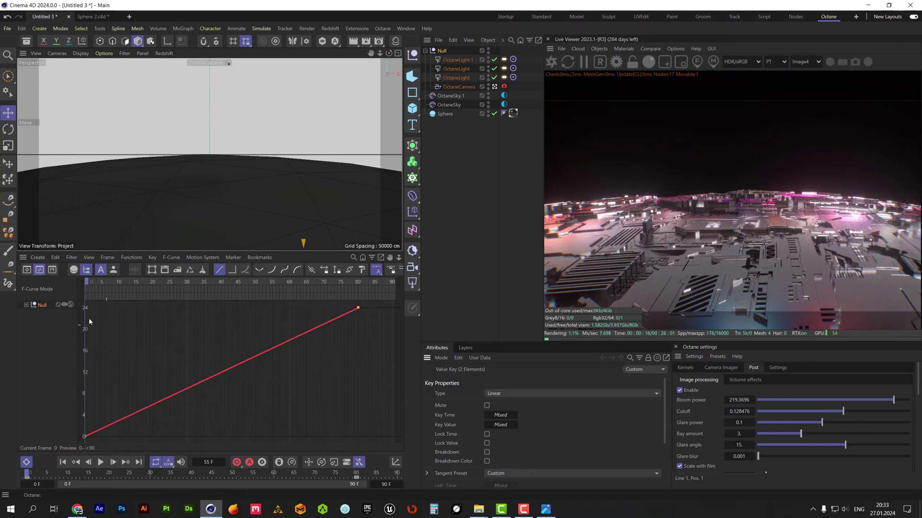
{"action": "left_click", "coordinate": [151, 416]}
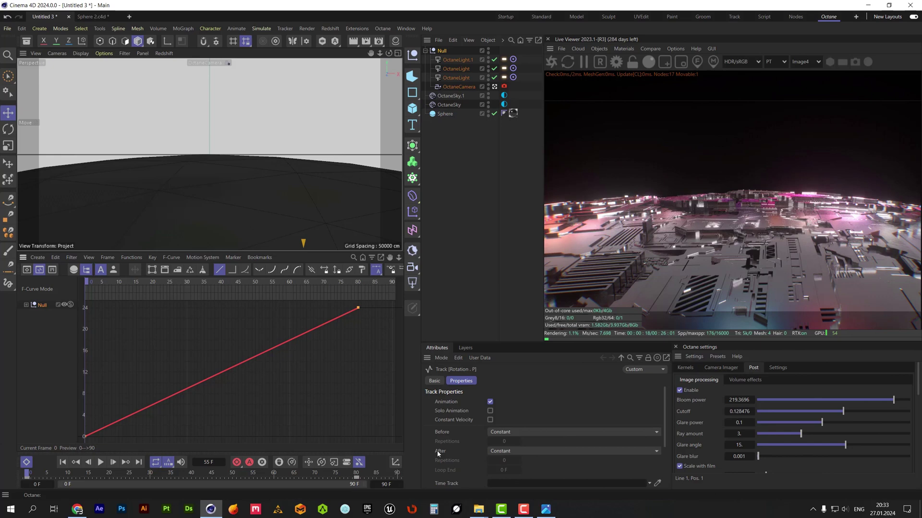
{"action": "left_click", "coordinate": [558, 453]}
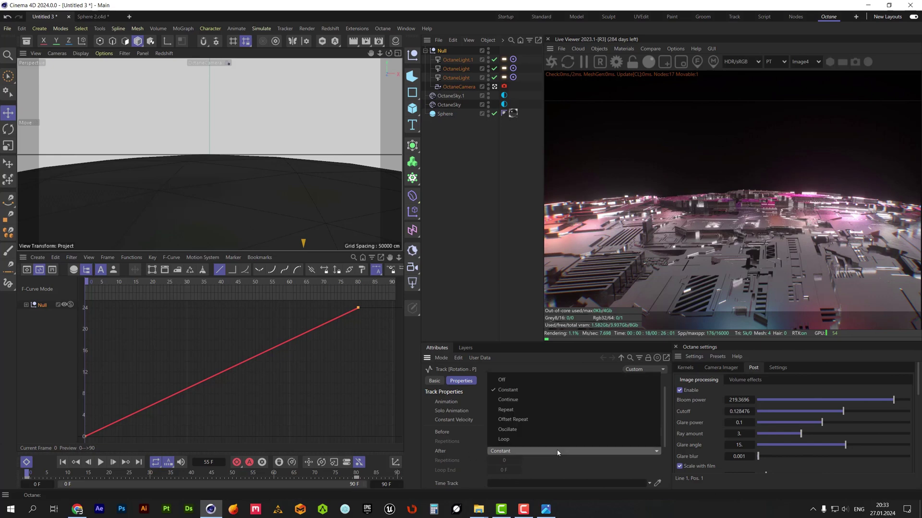
{"action": "left_click", "coordinate": [555, 399]}
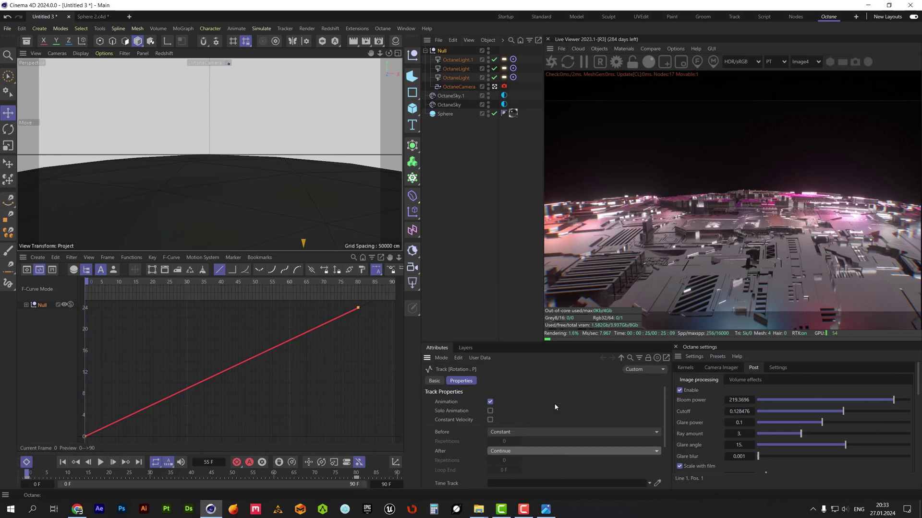
Extend the animation to 300 frames and play it back from frame 0.
{"action": "key", "text": "shift+F3"}
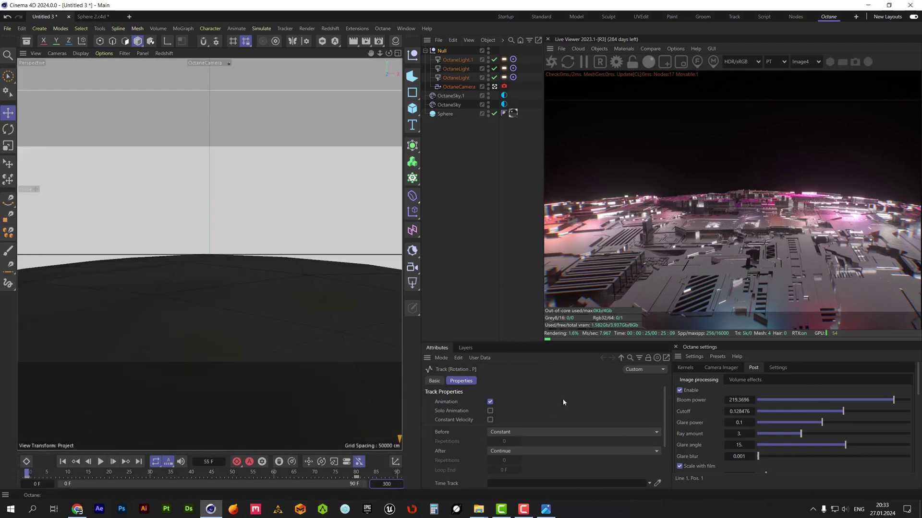
{"action": "key", "text": "Return"}
{"action": "left_click", "coordinate": [100, 462]}
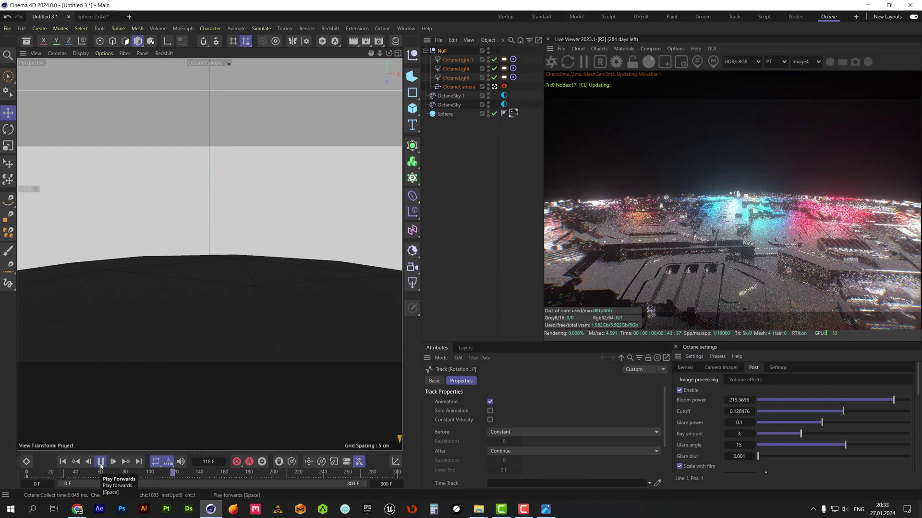
{"action": "left_click", "coordinate": [100, 463]}
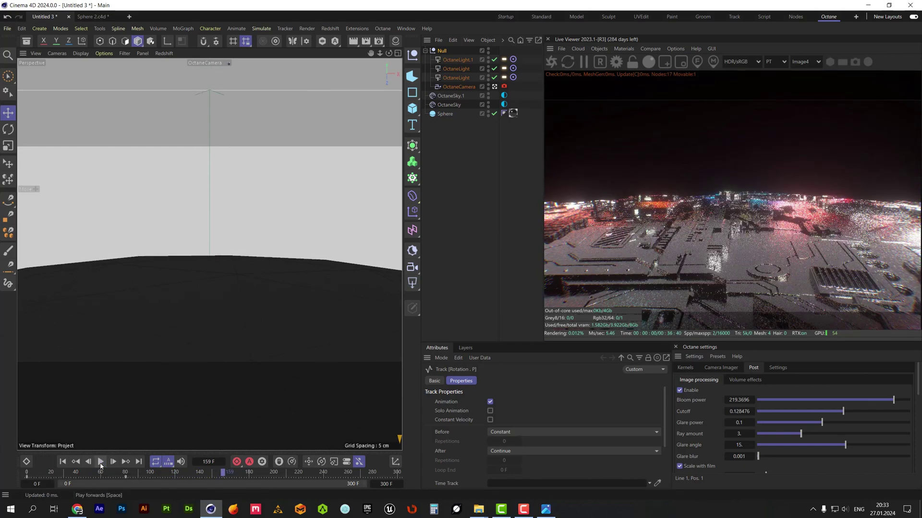
{"action": "left_click", "coordinate": [63, 462]}
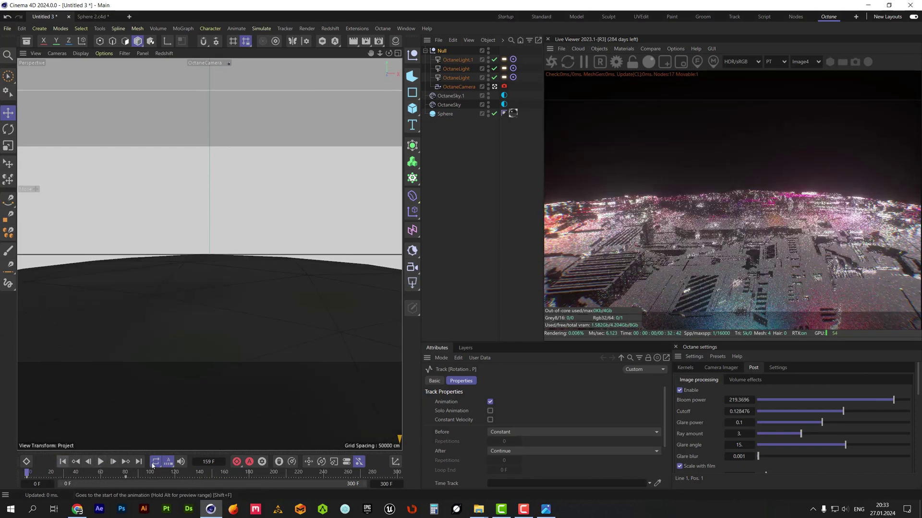
Give the Octane camera depth of field with a 0.1196 cm aperture, focused on a picked render spot.
{"action": "left_click", "coordinate": [504, 87]}
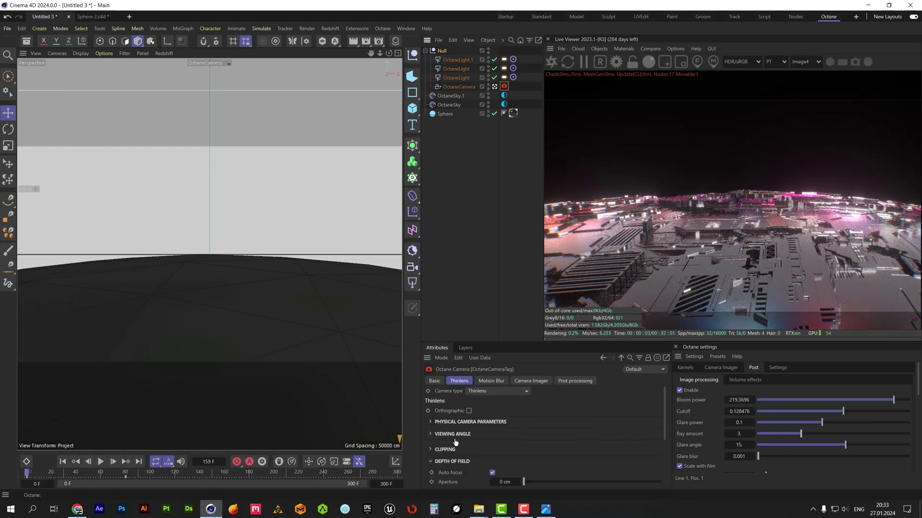
{"action": "scroll", "coordinate": [662, 456], "scroll_direction": "down", "scroll_amount": 3}
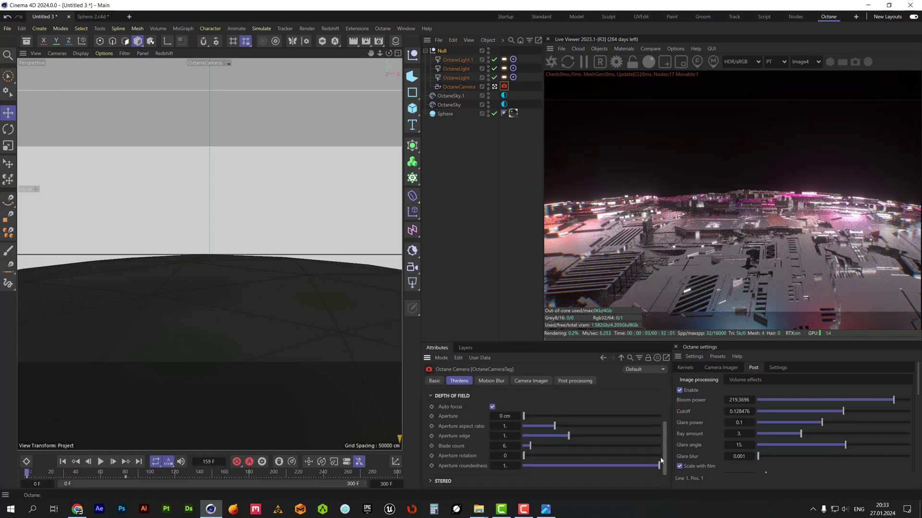
{"action": "left_click_drag", "start_coordinate": [524, 414], "coordinate": [526, 415]}
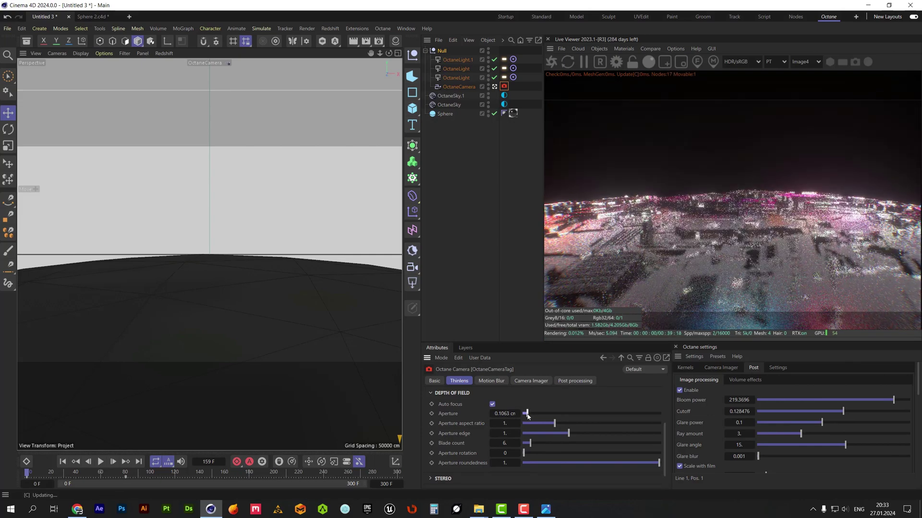
{"action": "left_click", "coordinate": [697, 62]}
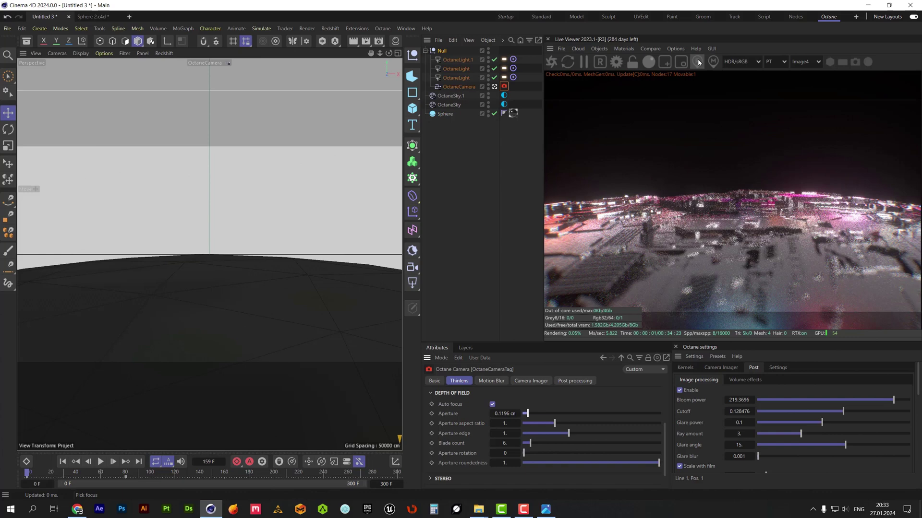
{"action": "left_click", "coordinate": [744, 232]}
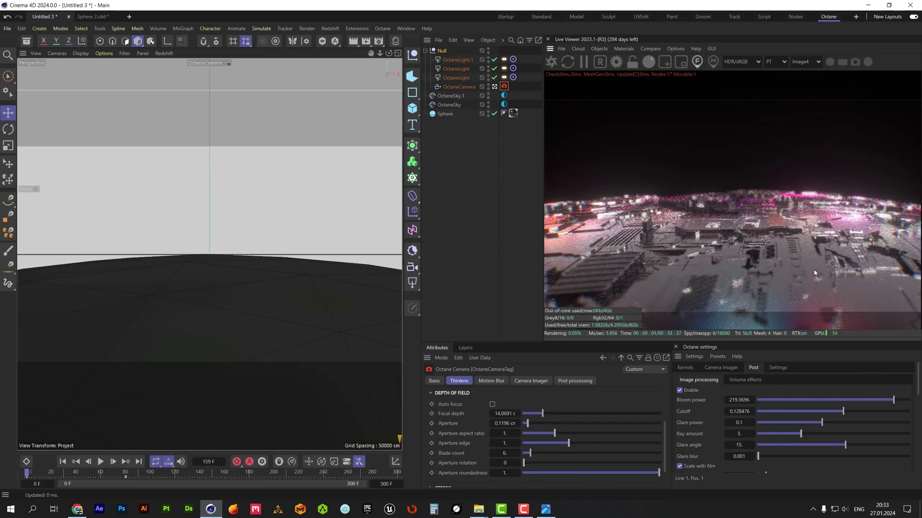
{"action": "left_click", "coordinate": [685, 367]}
Set the Octane kernel's Max. samples to 1000.
{"action": "double_click", "coordinate": [741, 389]}
{"action": "type", "text": "1000"}
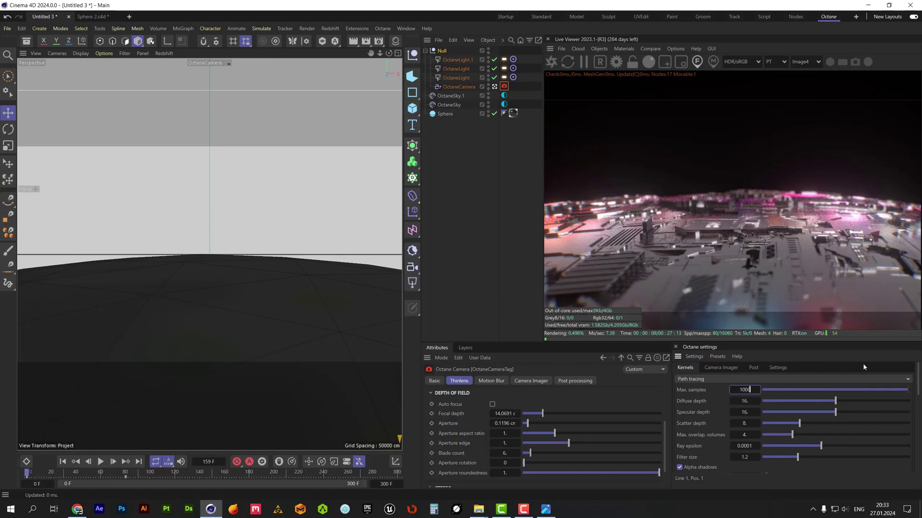
{"action": "key", "text": "Return"}
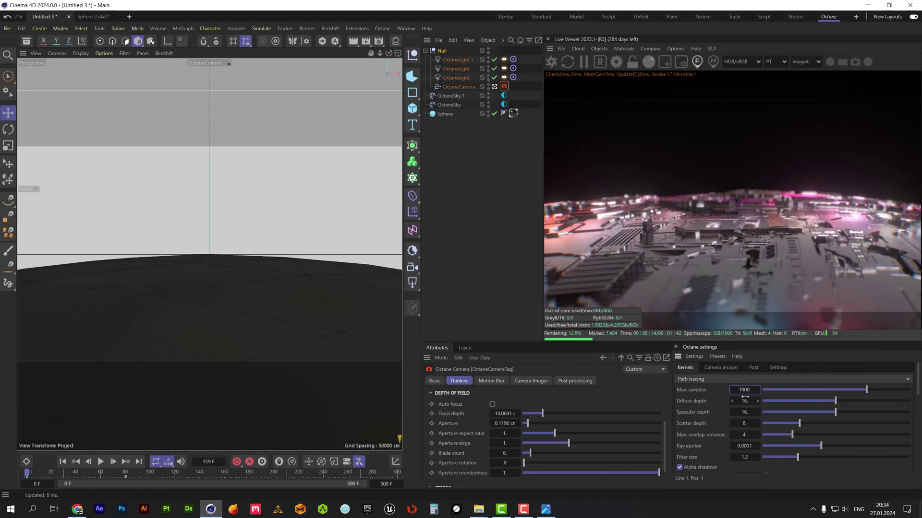